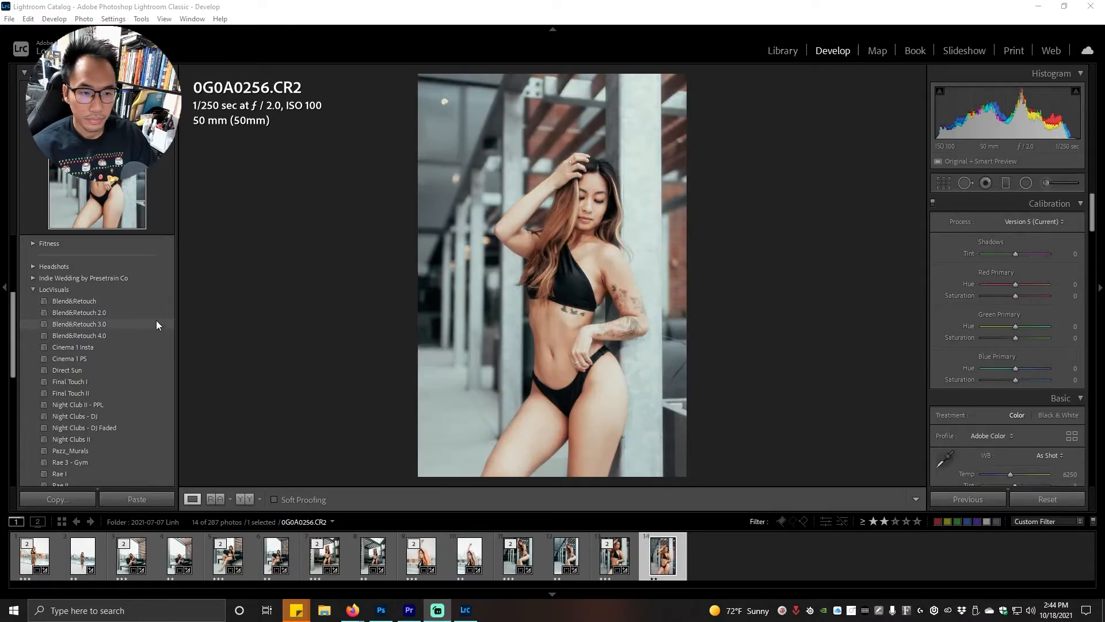
# - Apply the Blend&Retouch 3.0 preset and set Exposure to -0.26, Highlights to -84, Shadows to +35 and Clarity to 0
pyautogui.click(156, 323)
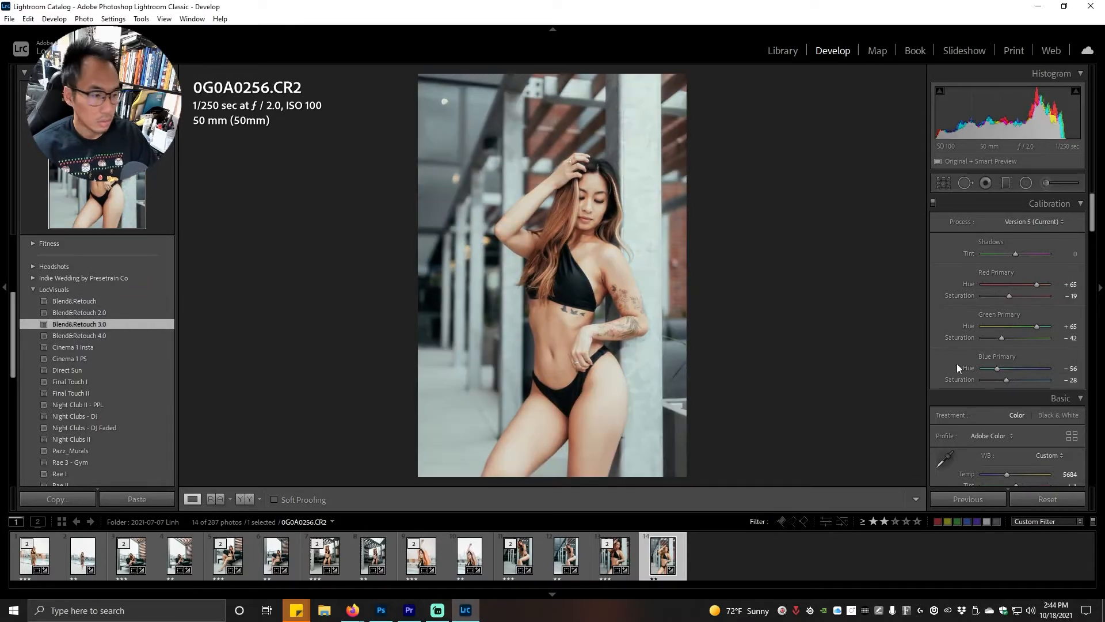
pyautogui.scroll(-3, 966, 386)
pyautogui.scroll(-3, 1004, 456)
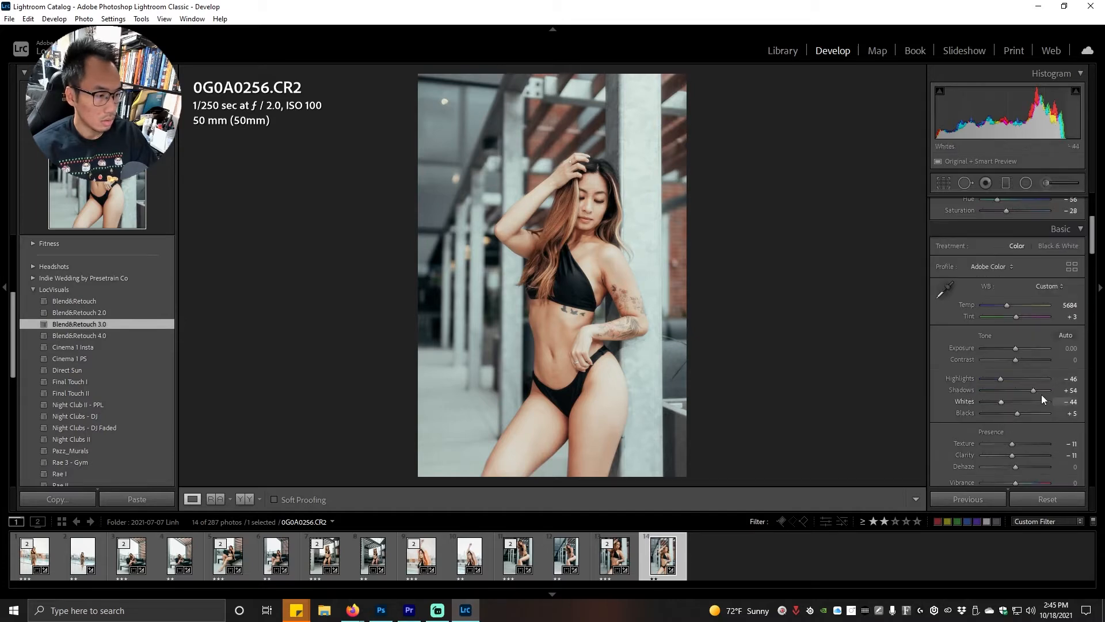
pyautogui.moveTo(1035, 390); pyautogui.dragTo(1024, 395)
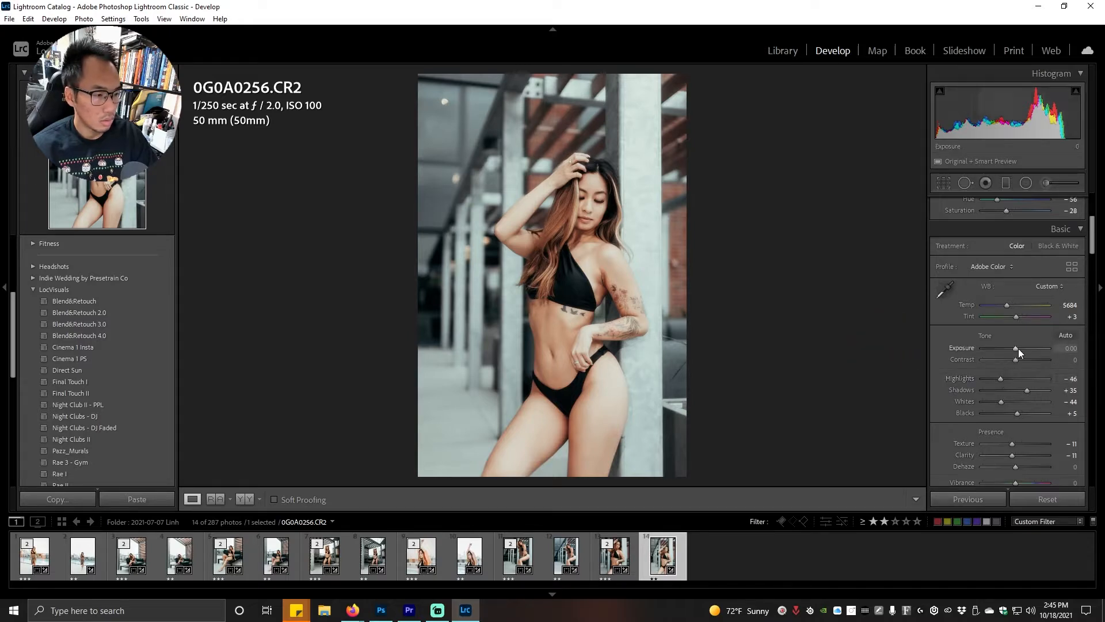
pyautogui.moveTo(1017, 348); pyautogui.dragTo(987, 379)
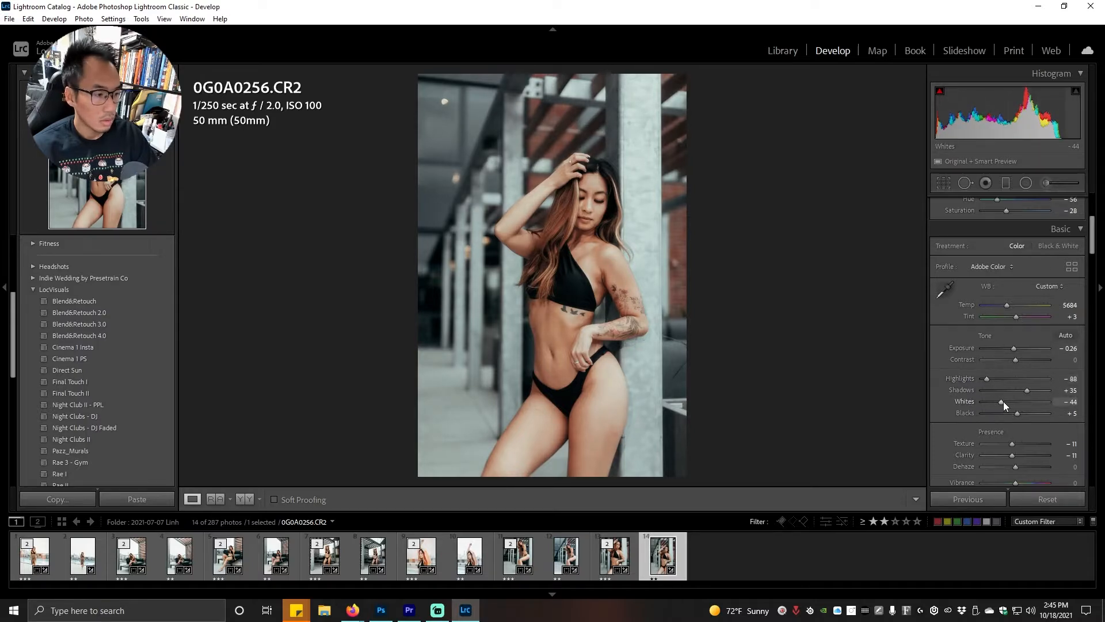
pyautogui.moveTo(989, 375); pyautogui.dragTo(991, 376)
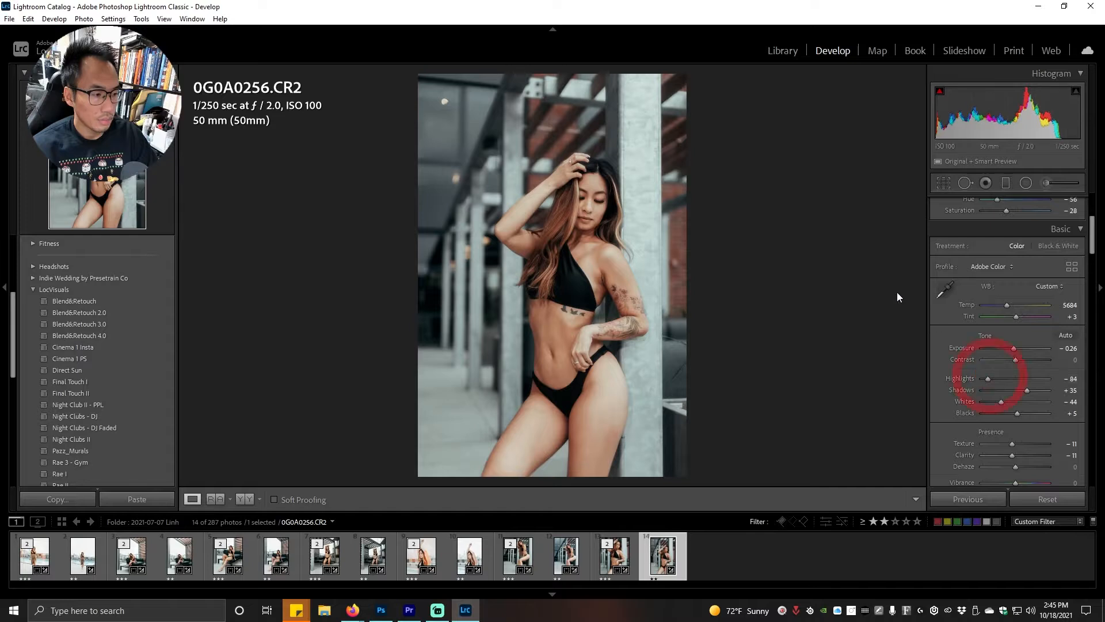
pyautogui.scroll(-2, 989, 365)
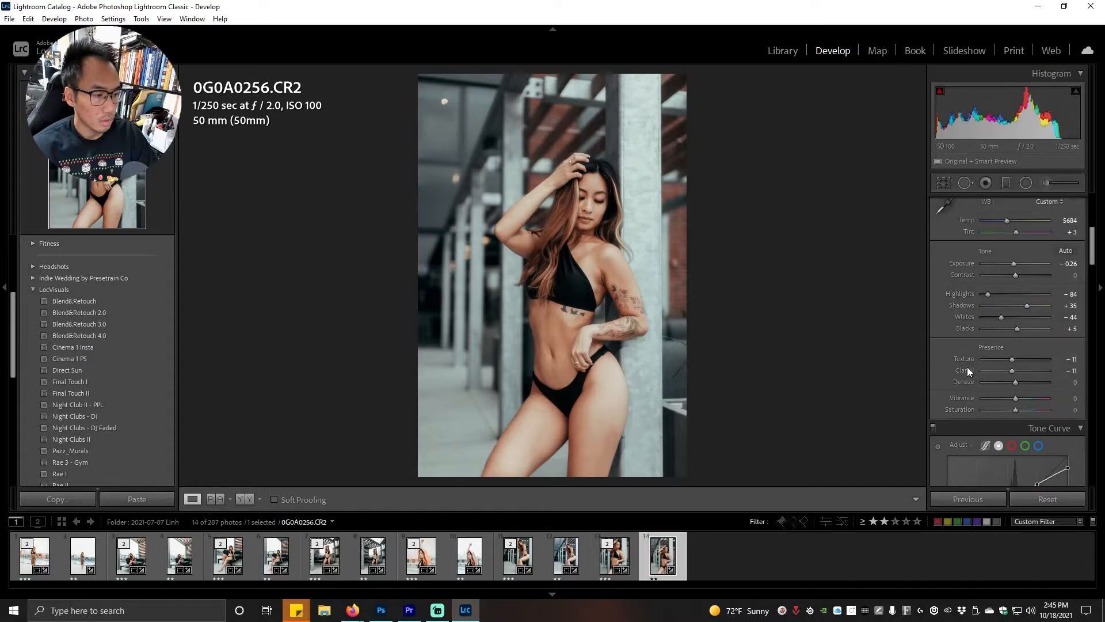
pyautogui.doubleClick(968, 370)
# - Lower the tone curve's highlight point to output 188 and reposition its shadow point slightly to the right
pyautogui.scroll(-4, 960, 340)
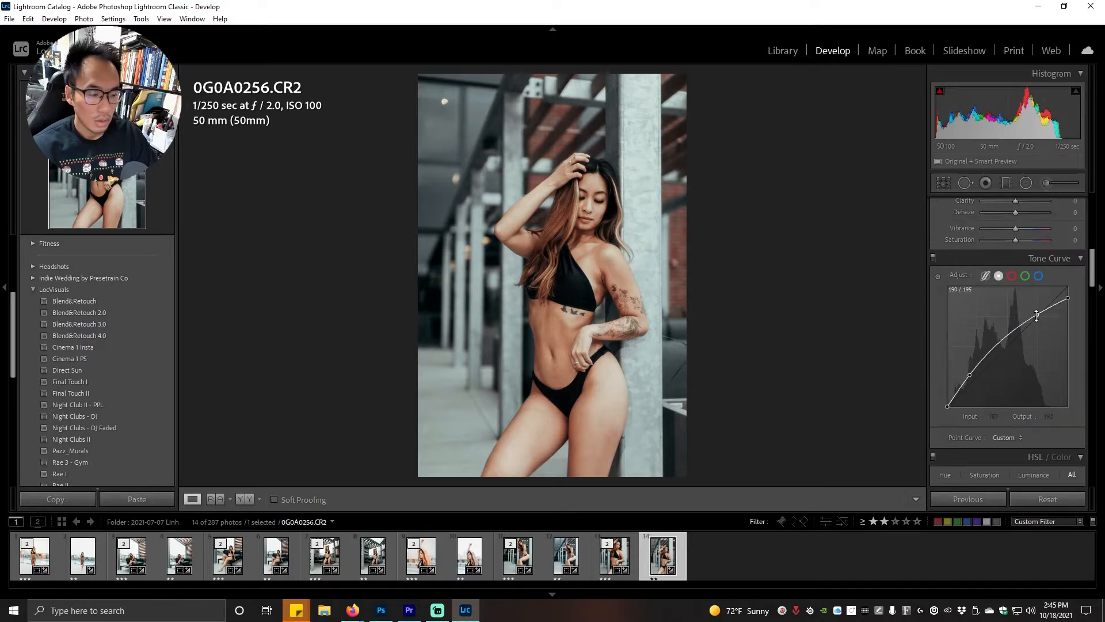
pyautogui.press('shift')
pyautogui.moveTo(1039, 316); pyautogui.dragTo(1037, 317)
pyautogui.scroll(-3, 996, 331)
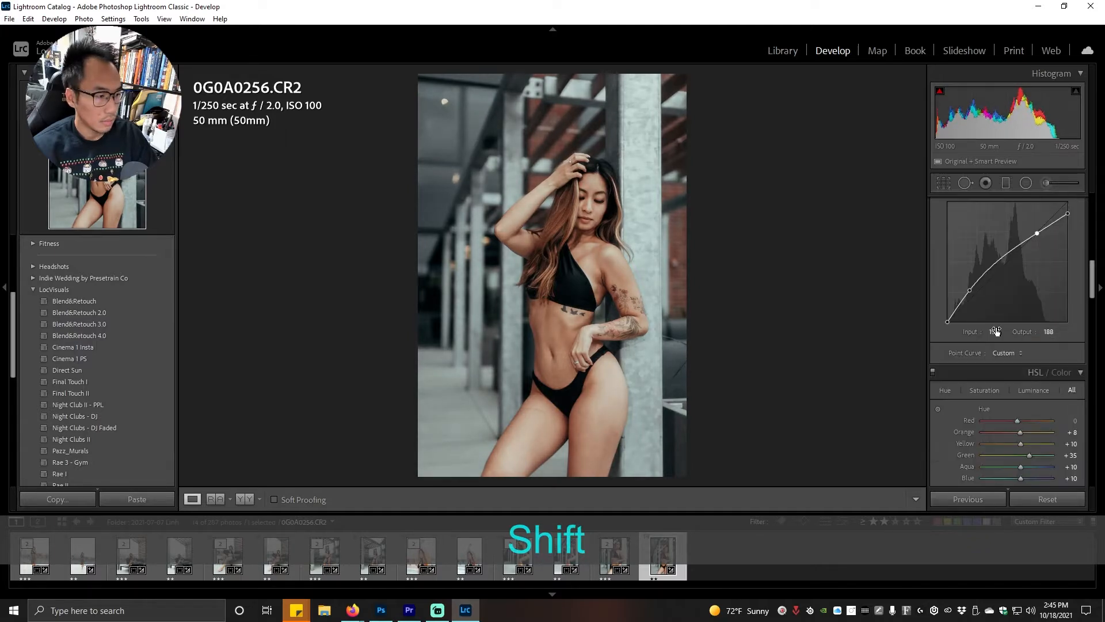
pyautogui.click(971, 289)
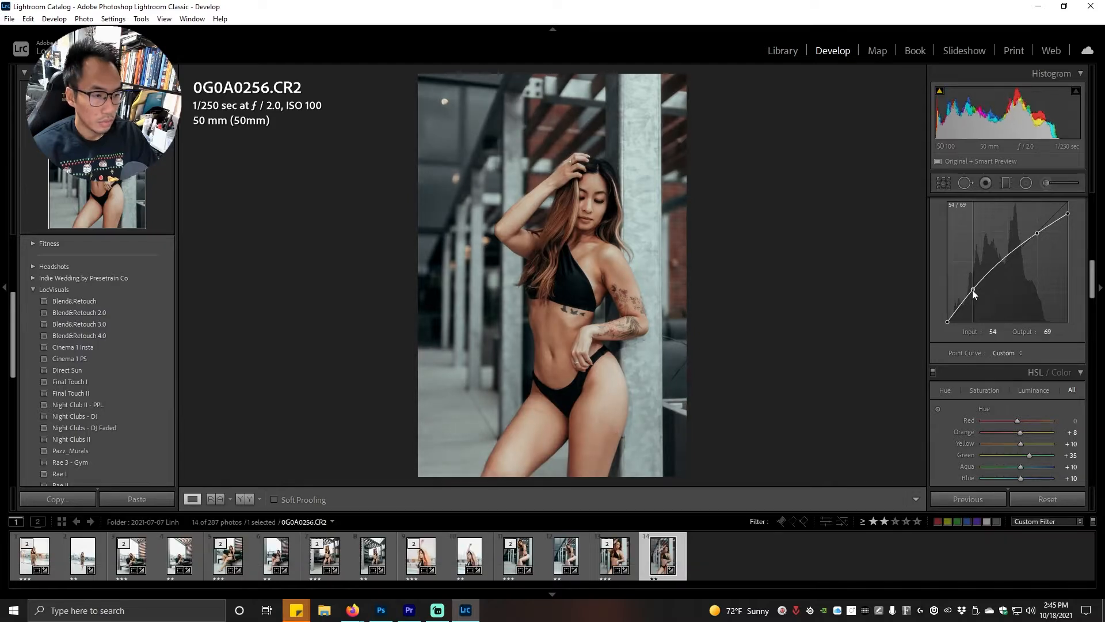
pyautogui.moveTo(972, 287); pyautogui.dragTo(975, 285)
# - Tint the shadows in Color Grading with hue 346 and saturation 7
pyautogui.scroll(-5, 1022, 302)
pyautogui.scroll(-5, 1022, 302)
pyautogui.scroll(5, 999, 307)
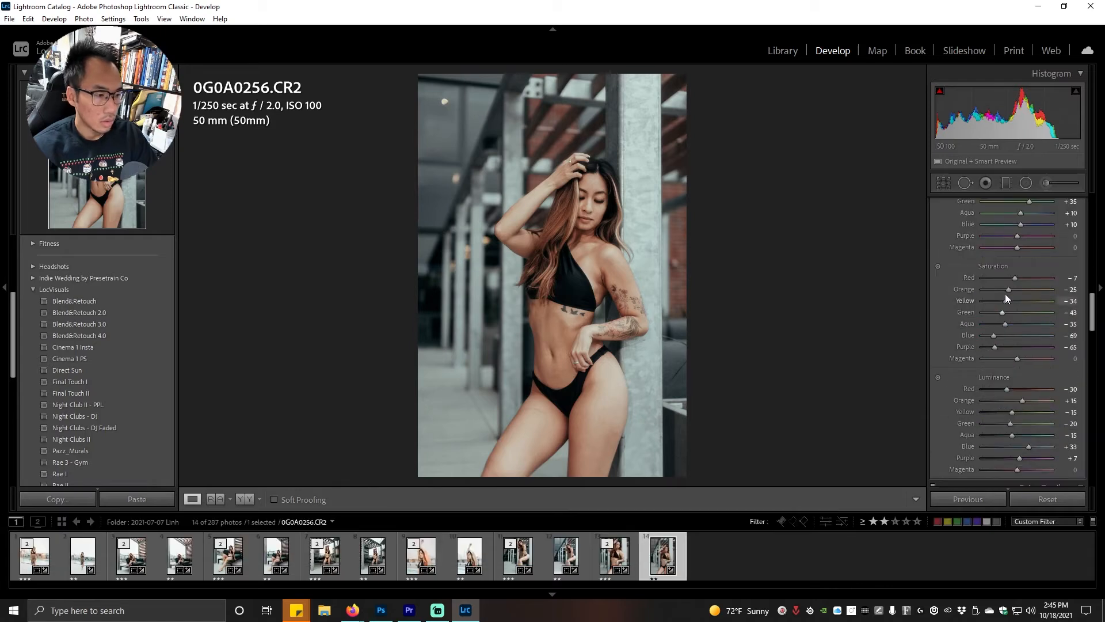
pyautogui.scroll(-5, 1018, 320)
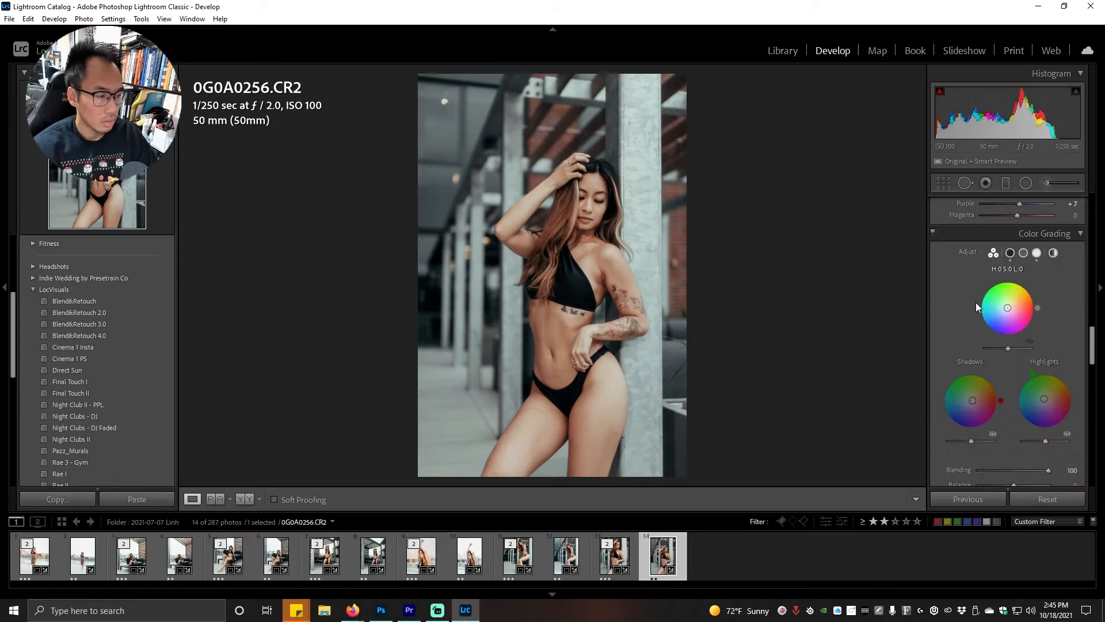
pyautogui.moveTo(1001, 405); pyautogui.dragTo(1000, 407)
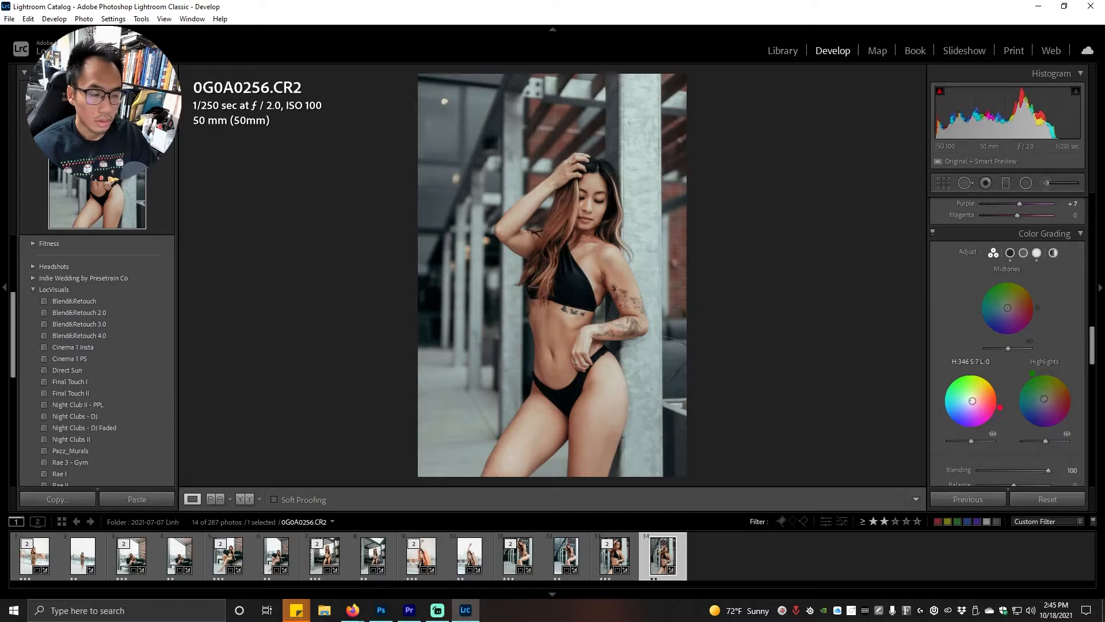
# - Set the luminance noise reduction to 11
pyautogui.scroll(-4, 955, 327)
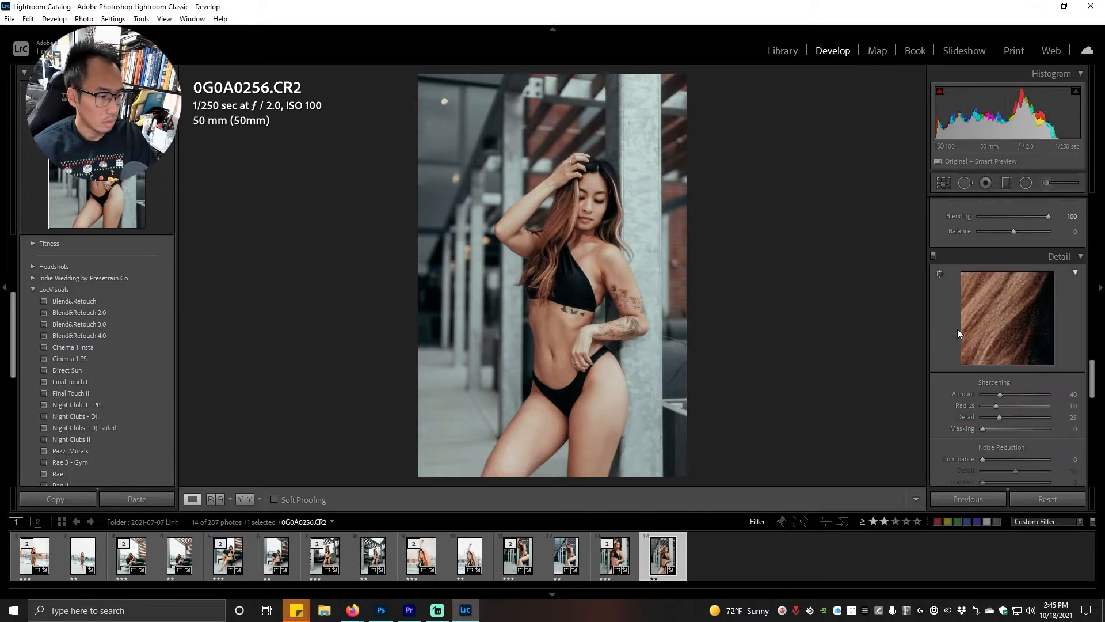
pyautogui.scroll(-2, 969, 341)
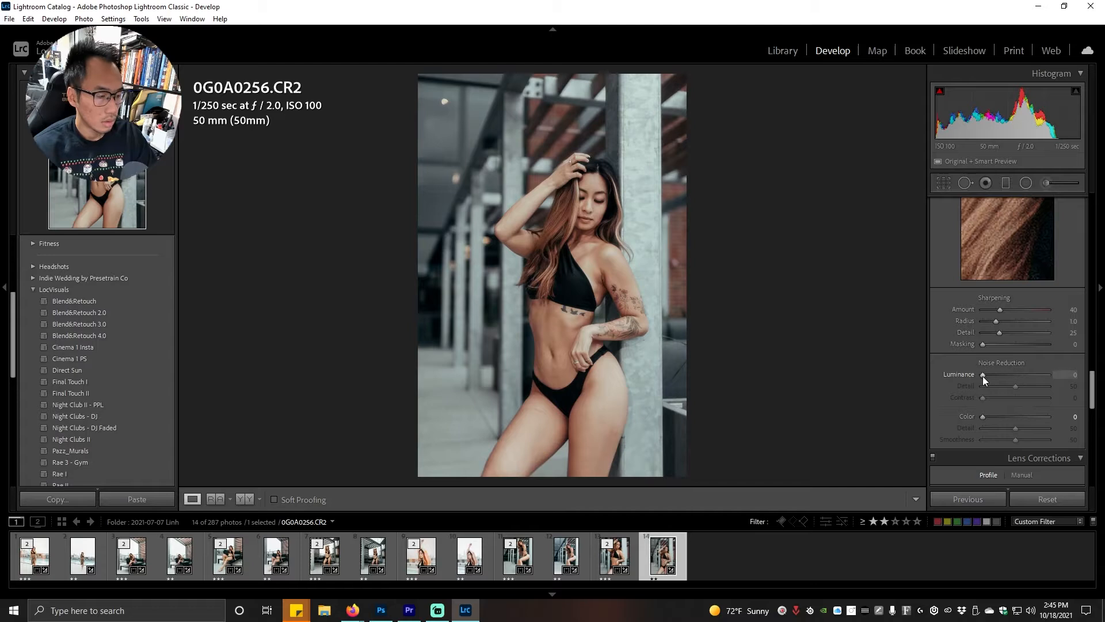
pyautogui.moveTo(983, 374); pyautogui.dragTo(988, 375)
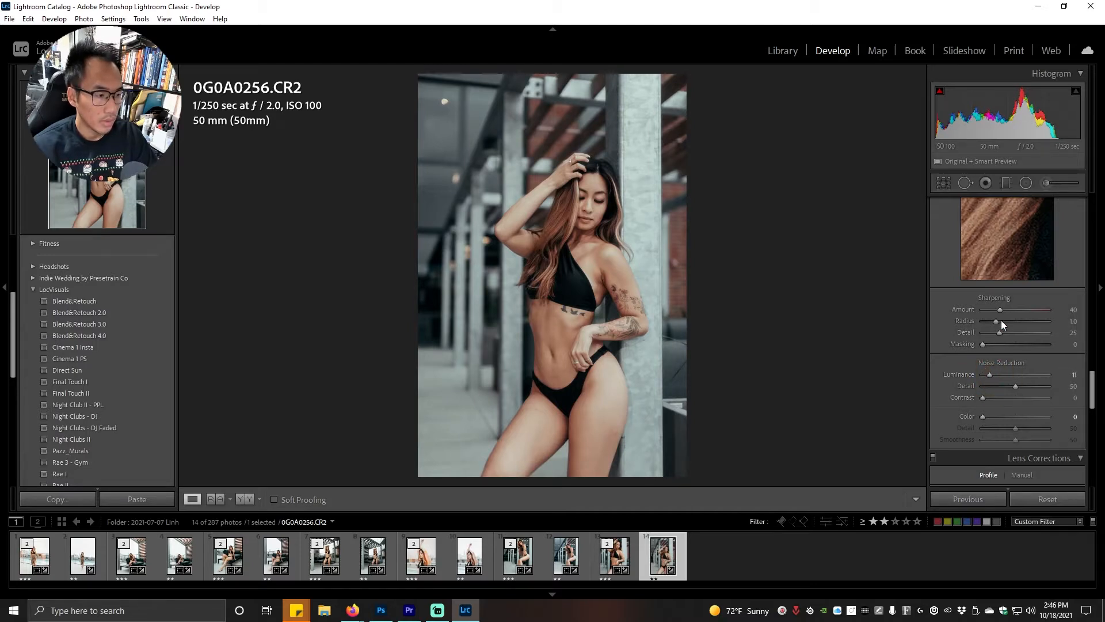
# - Reset the grain amount and the post-crop vignetting amount to 0
pyautogui.scroll(-6, 950, 342)
pyautogui.doubleClick(962, 450)
pyautogui.doubleClick(964, 373)
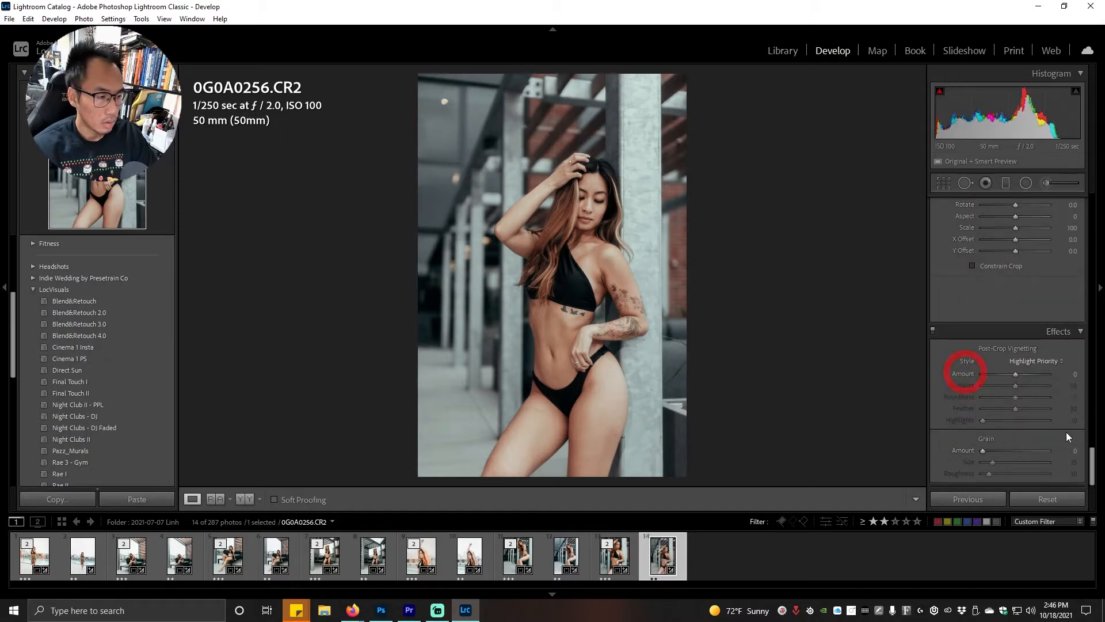
# - Set the Blue Primary calibration to hue -54 and saturation -18
pyautogui.scroll(5, 1013, 379)
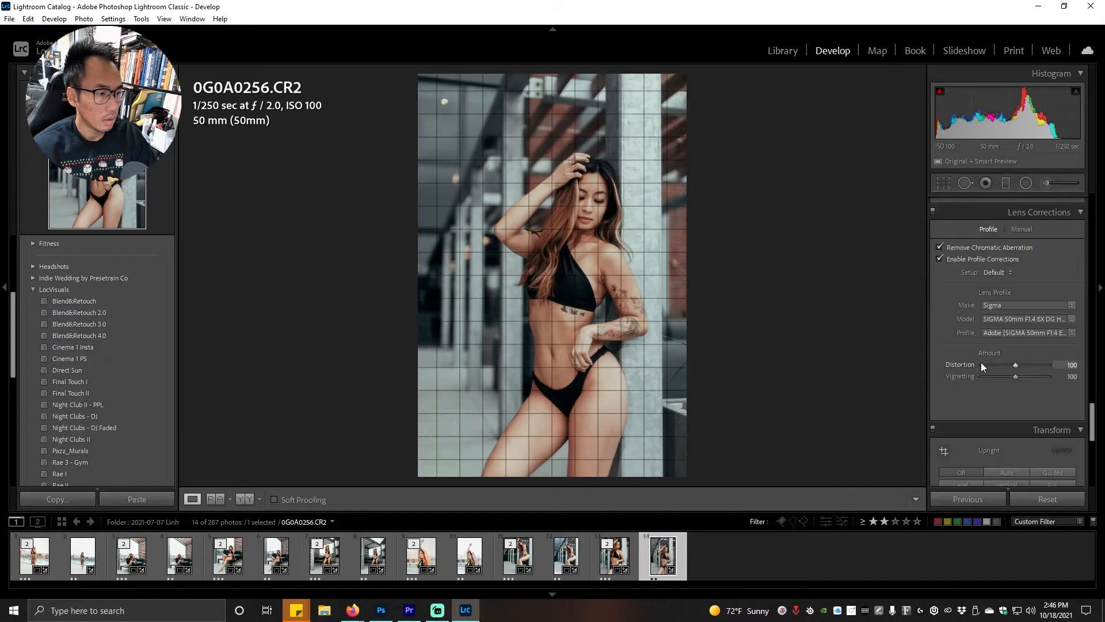
pyautogui.scroll(3, 966, 354)
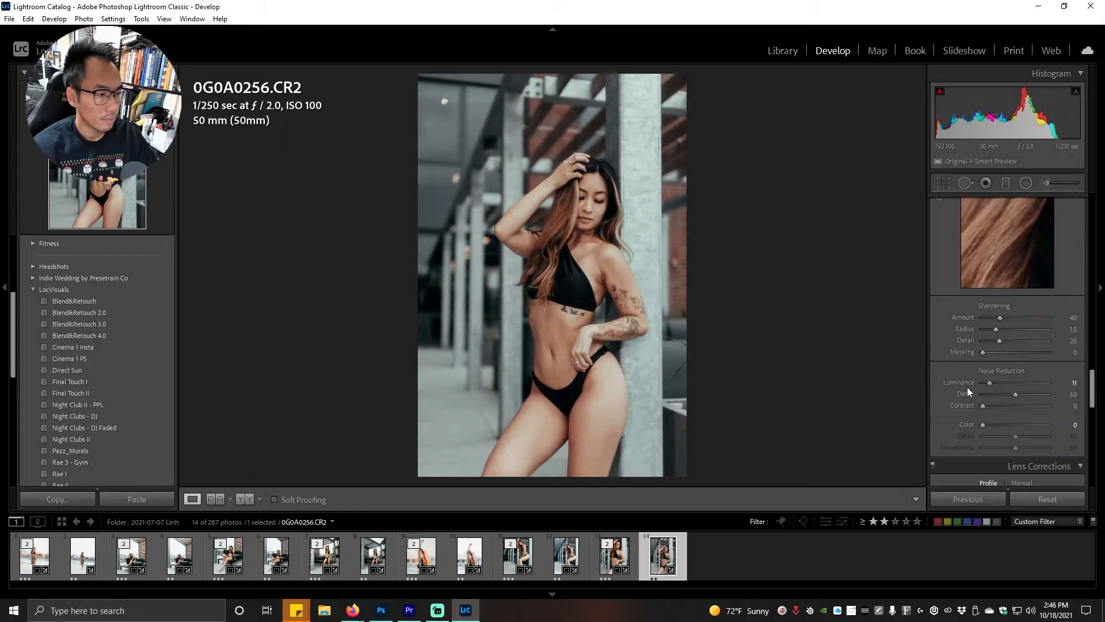
pyautogui.scroll(3, 968, 384)
pyautogui.scroll(3, 961, 368)
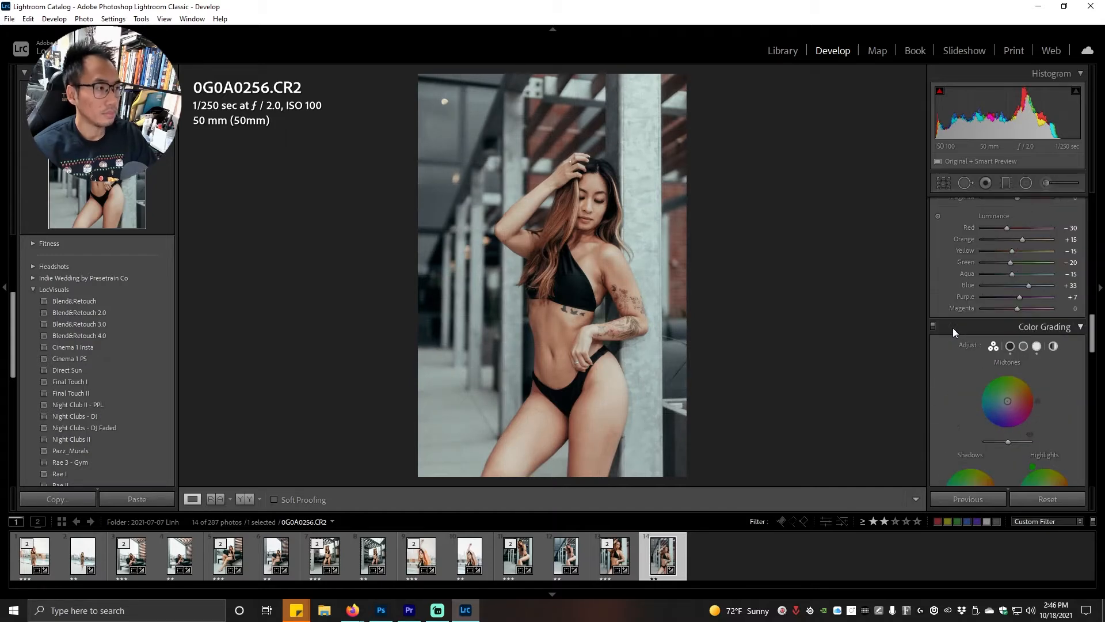
pyautogui.scroll(10, 965, 322)
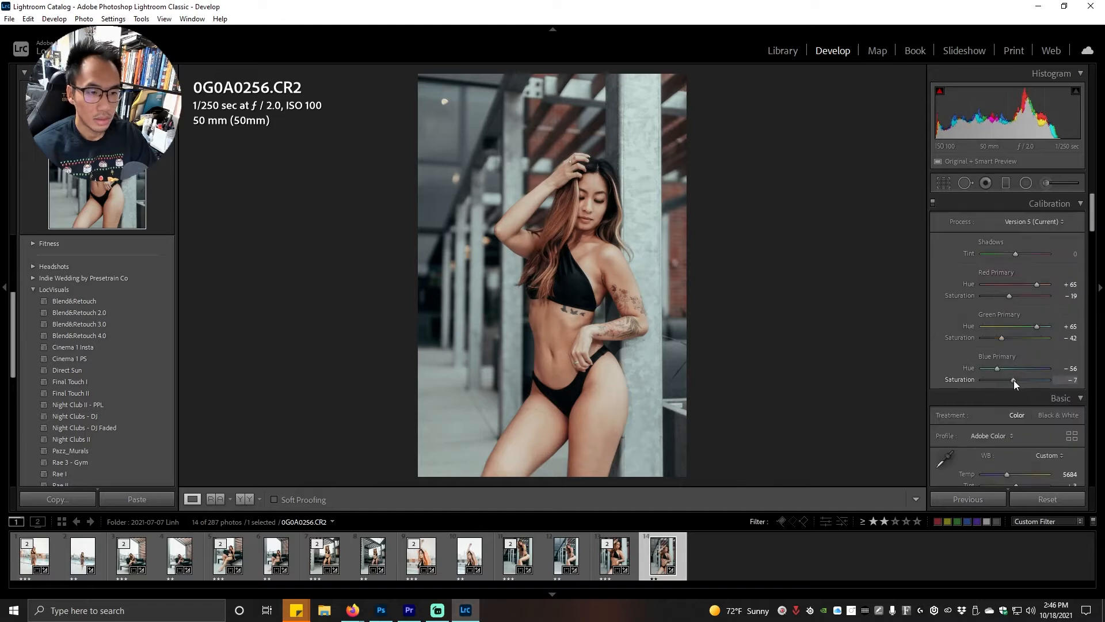
pyautogui.click(1010, 379)
pyautogui.moveTo(1005, 368); pyautogui.dragTo(995, 369)
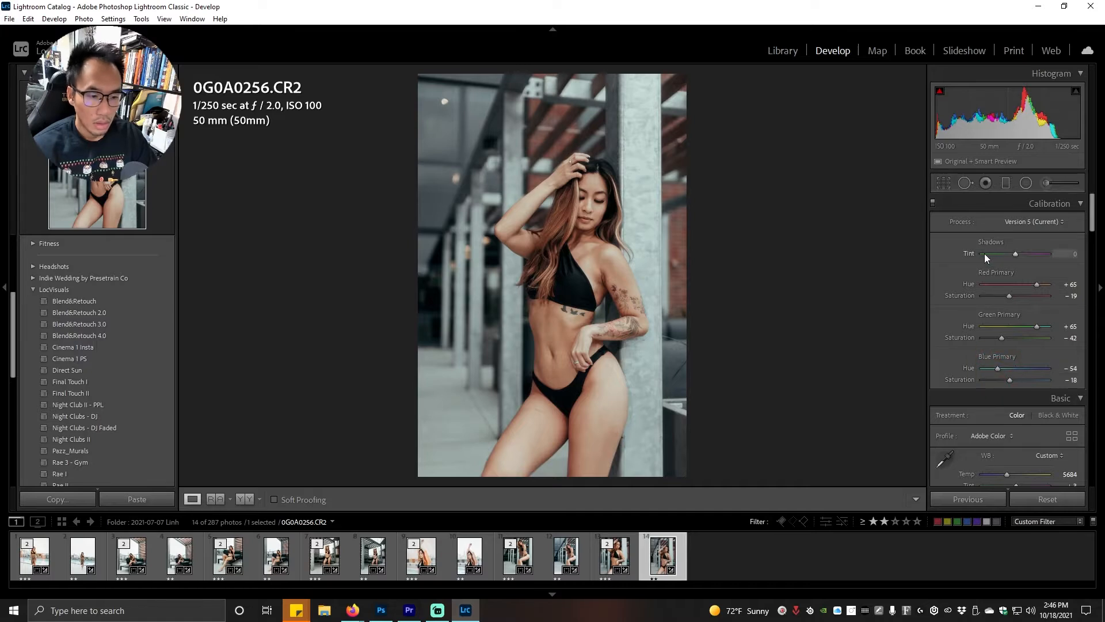
# - Try slight rotations with Crop & Straighten and commit the crop at an angle of 0.00
pyautogui.click(943, 182)
pyautogui.moveTo(747, 273); pyautogui.dragTo(752, 266)
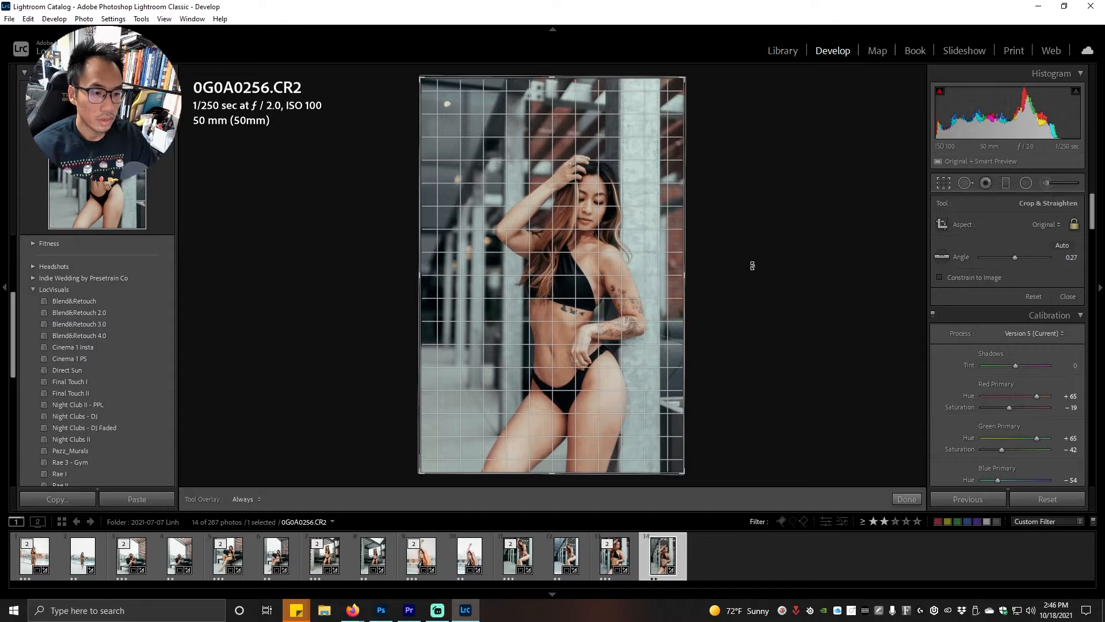
pyautogui.moveTo(752, 266); pyautogui.dragTo(755, 265)
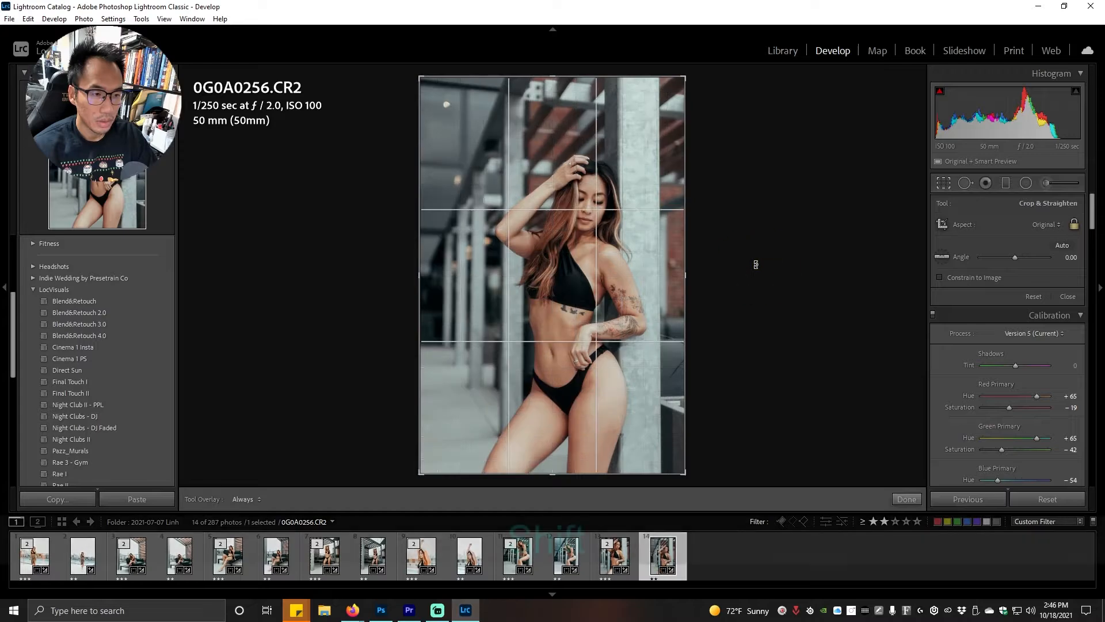
pyautogui.press('Return')
# - Open the photo for editing in Adobe Photoshop 2021 and duplicate its unlocked background layer
pyautogui.rightClick(609, 345)
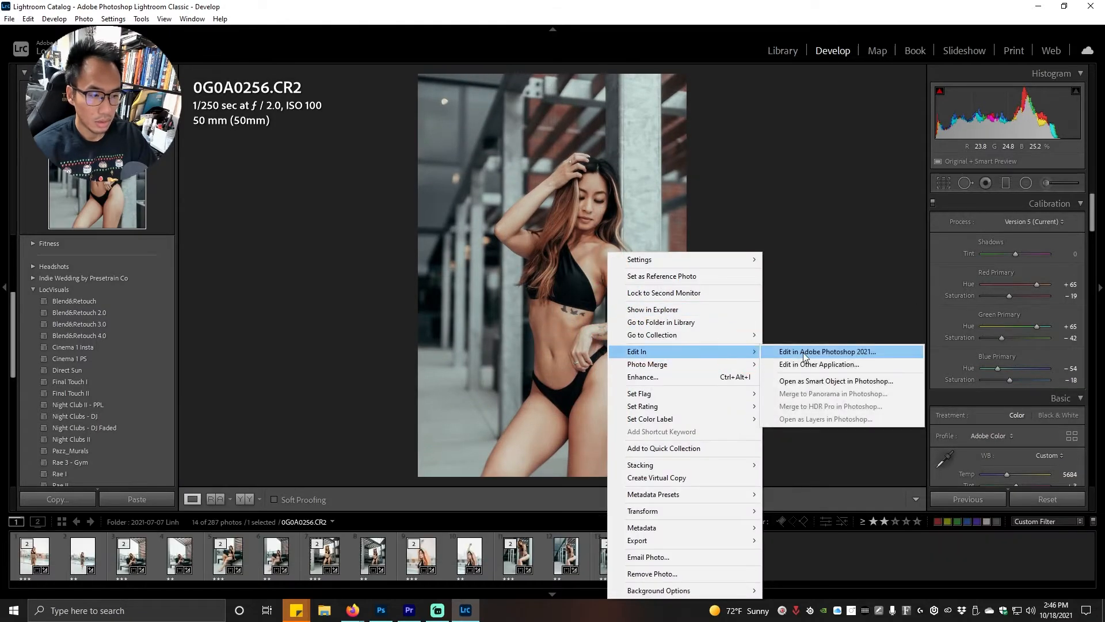
pyautogui.click(800, 351)
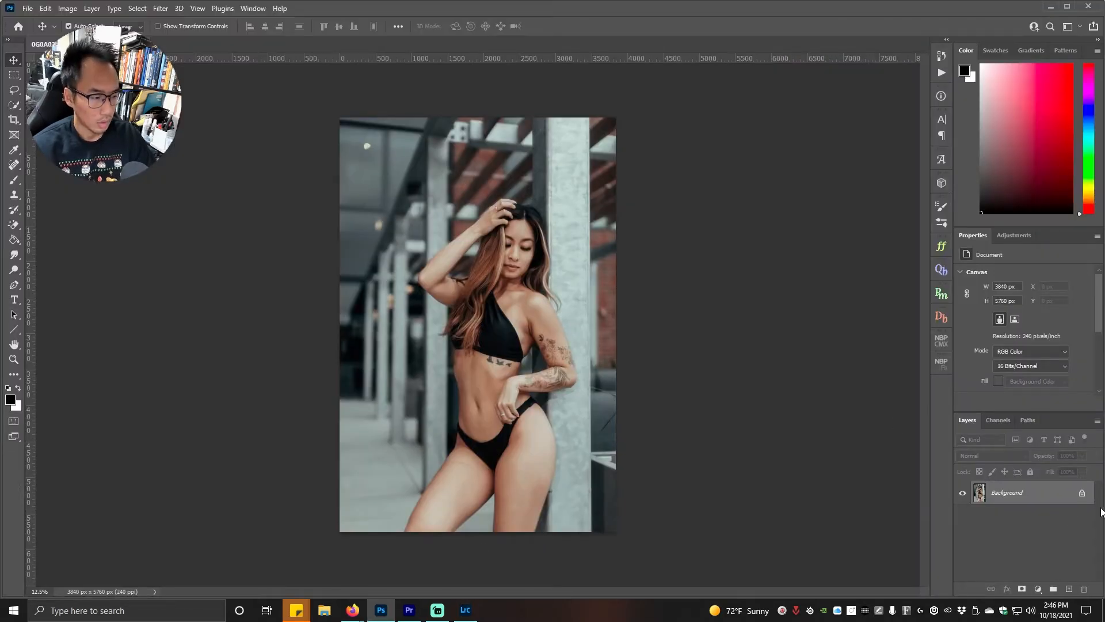
pyautogui.click(1083, 494)
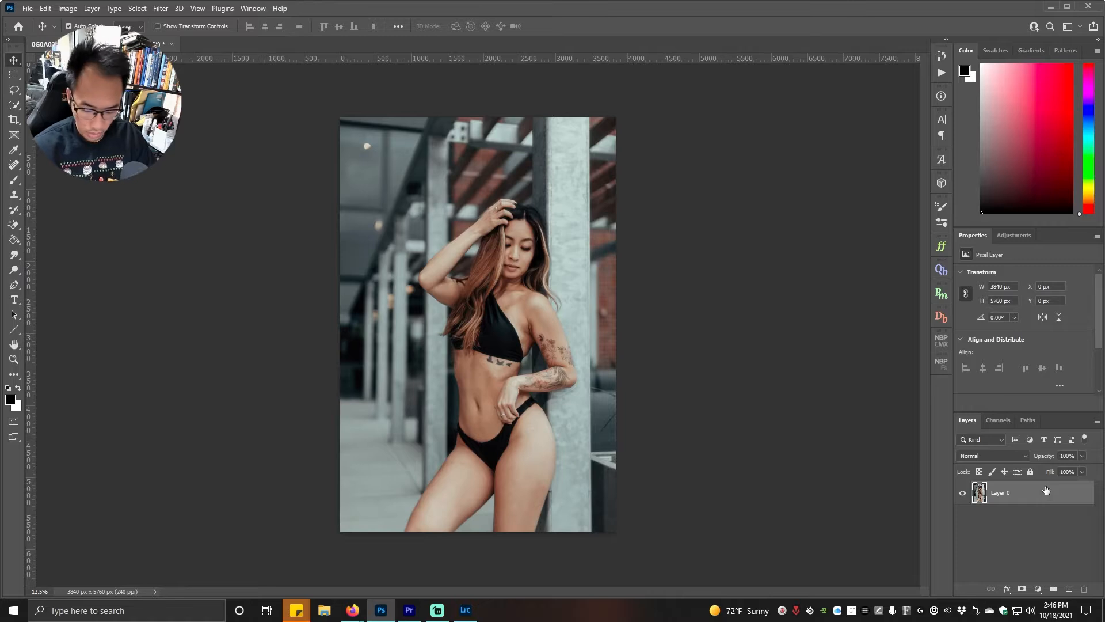
pyautogui.hotkey('ctrl', 'j')
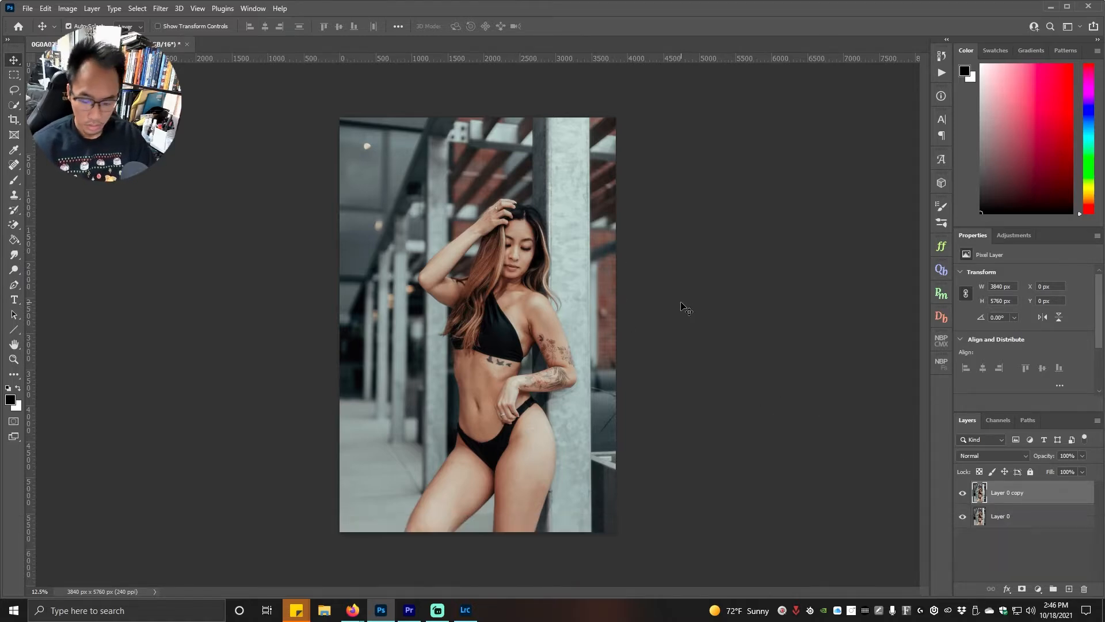
# - Remove the line marks and red blemishes on both thighs with the Spot Healing Brush on the duplicate layer
pyautogui.click(728, 313)
pyautogui.press('z')
pyautogui.moveTo(475, 485); pyautogui.dragTo(527, 380)
pyautogui.press('j')
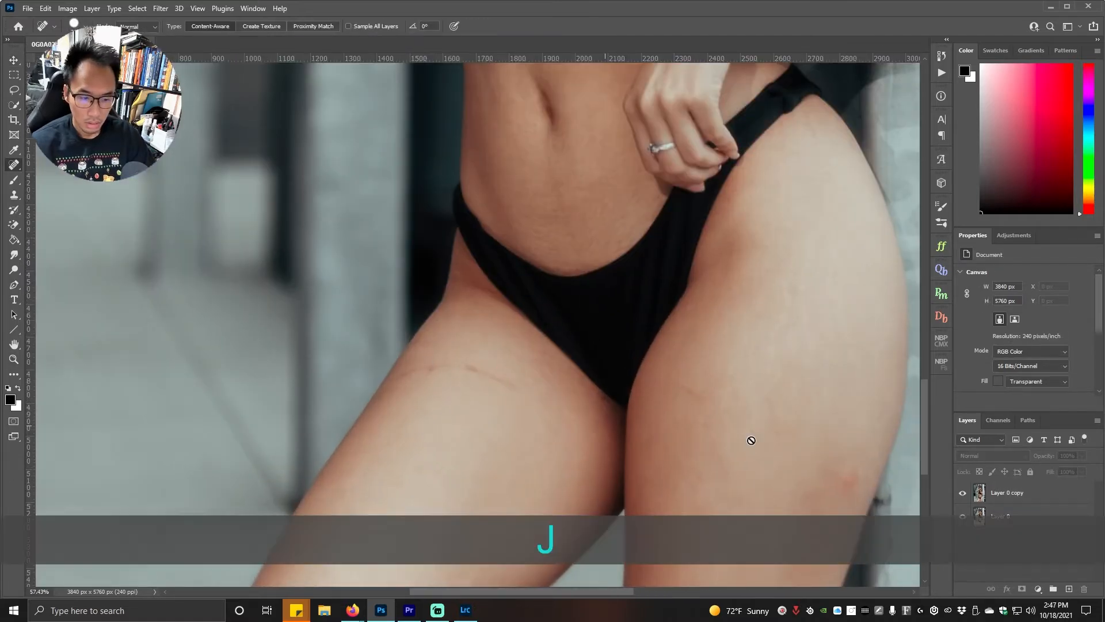
pyautogui.click(1014, 502)
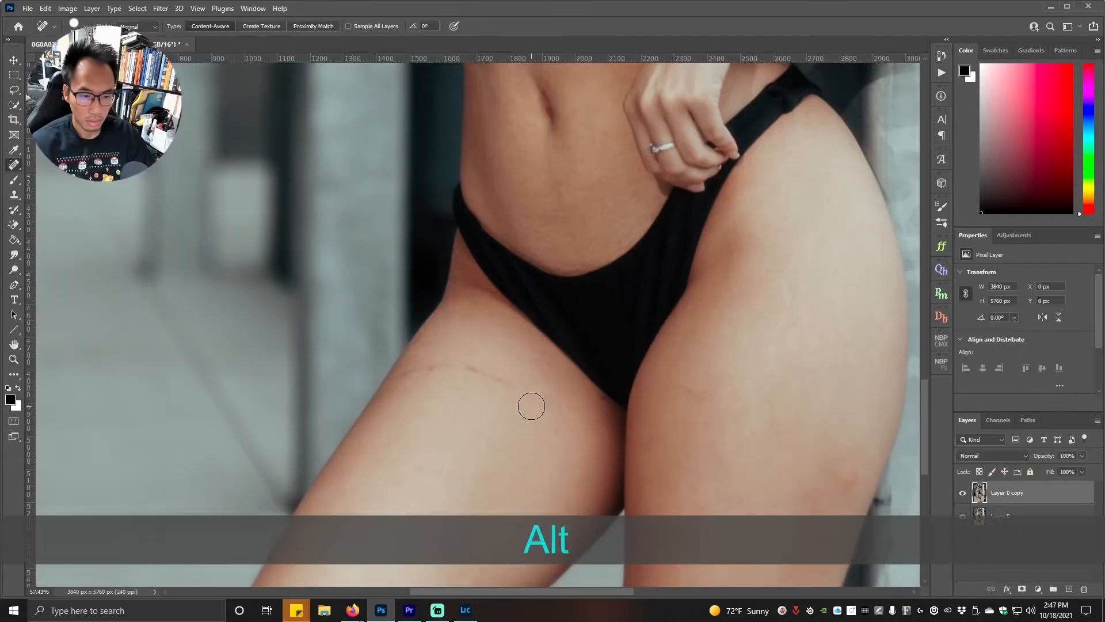
pyautogui.hotkey('alt', 'capslock')
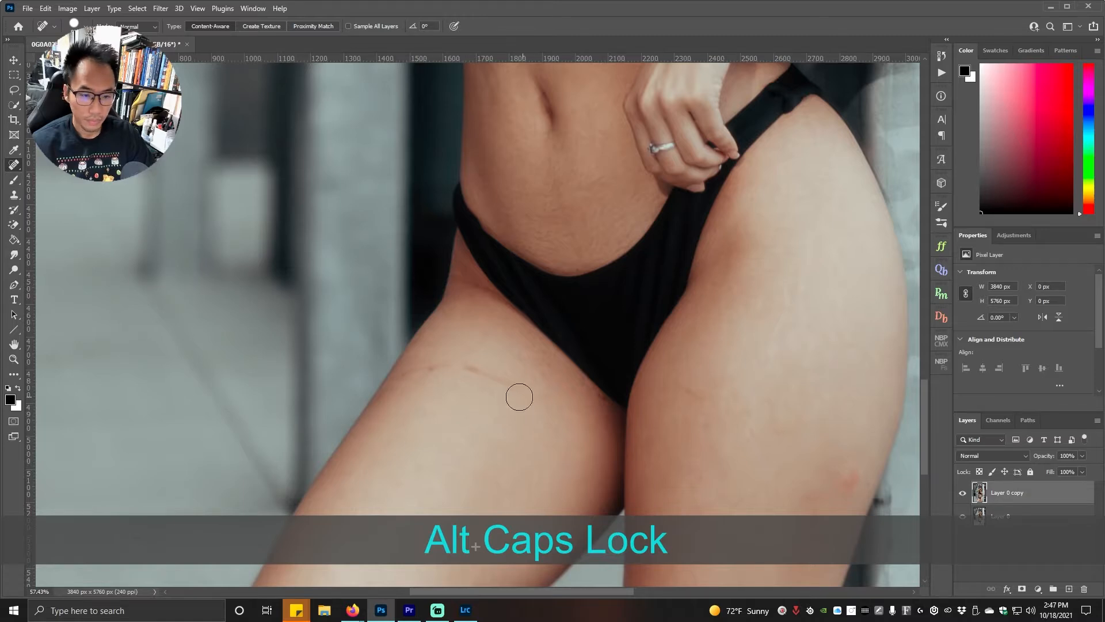
pyautogui.keyDown('alt'); pyautogui.rightClick(517, 392); pyautogui.keyUp('alt')
pyautogui.moveTo(512, 389)
pyautogui.mouseDown()
pyautogui.moveTo(491, 377)
pyautogui.moveTo(400, 375)
pyautogui.mouseUp()
pyautogui.click(707, 393)
pyautogui.moveTo(858, 471)
pyautogui.mouseDown()
pyautogui.moveTo(846, 485)
pyautogui.moveTo(669, 159)
pyautogui.mouseUp()
# - Heal the small skin blemishes on the upper hip and on the shoulder
pyautogui.press('space')
pyautogui.moveTo(651, 264)
pyautogui.mouseDown()
pyautogui.moveTo(632, 296)
pyautogui.moveTo(625, 371)
pyautogui.moveTo(602, 395)
pyautogui.mouseUp()
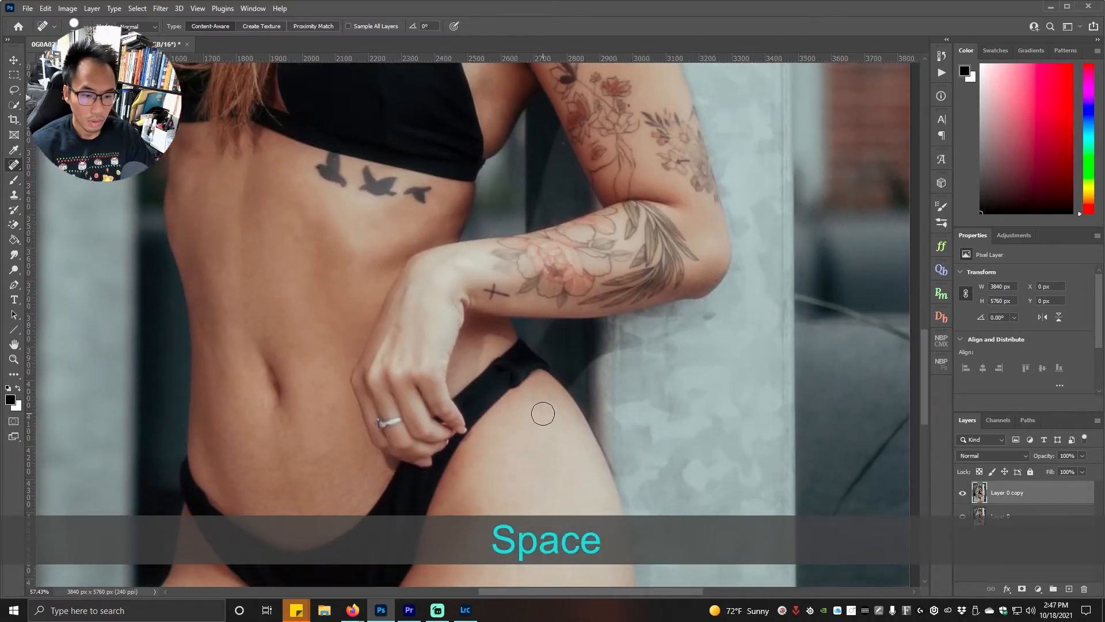
pyautogui.moveTo(539, 399); pyautogui.dragTo(543, 424)
pyautogui.press('space')
pyautogui.moveTo(318, 187)
pyautogui.mouseDown()
pyautogui.moveTo(445, 268)
pyautogui.moveTo(468, 382)
pyautogui.moveTo(509, 336)
pyautogui.mouseUp()
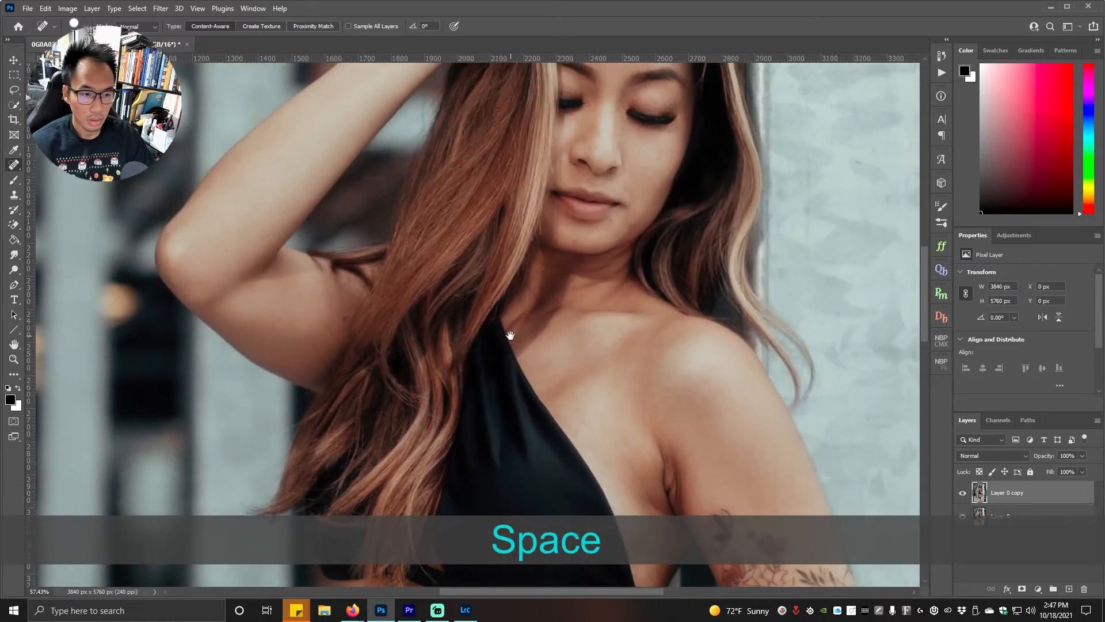
pyautogui.moveTo(708, 379); pyautogui.dragTo(707, 378)
# - Resize the healing brush for the face and heal a spot on the forehead
pyautogui.moveTo(623, 237); pyautogui.dragTo(633, 484)
pyautogui.press('alt')
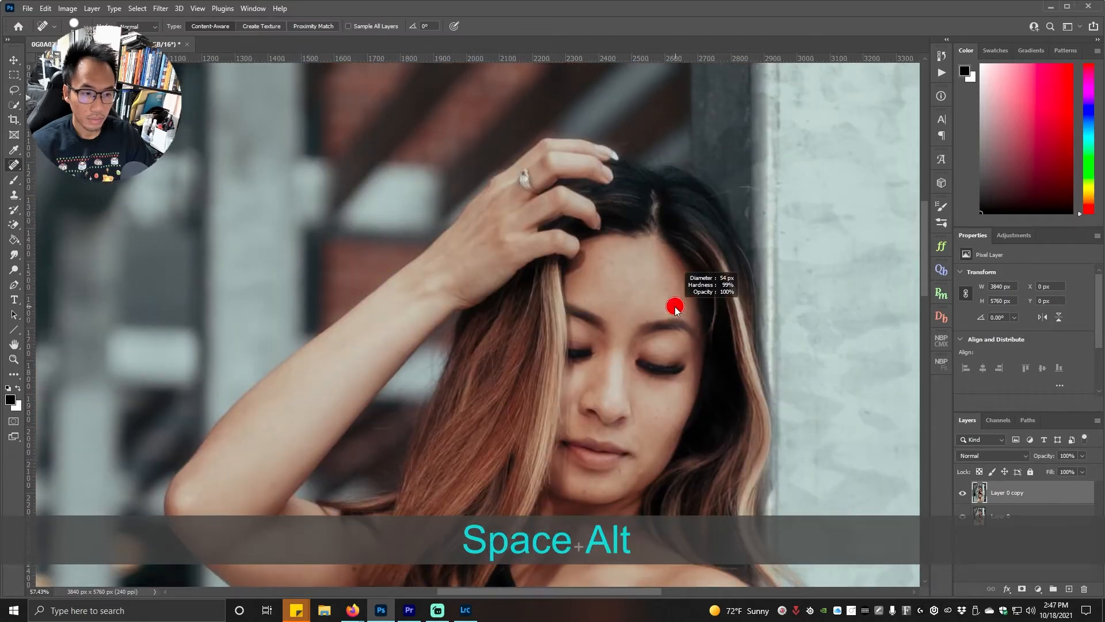
pyautogui.keyDown('alt'); pyautogui.rightClick(659, 311); pyautogui.keyUp('alt')
pyautogui.keyDown('alt'); pyautogui.click(661, 286); pyautogui.keyUp('alt')
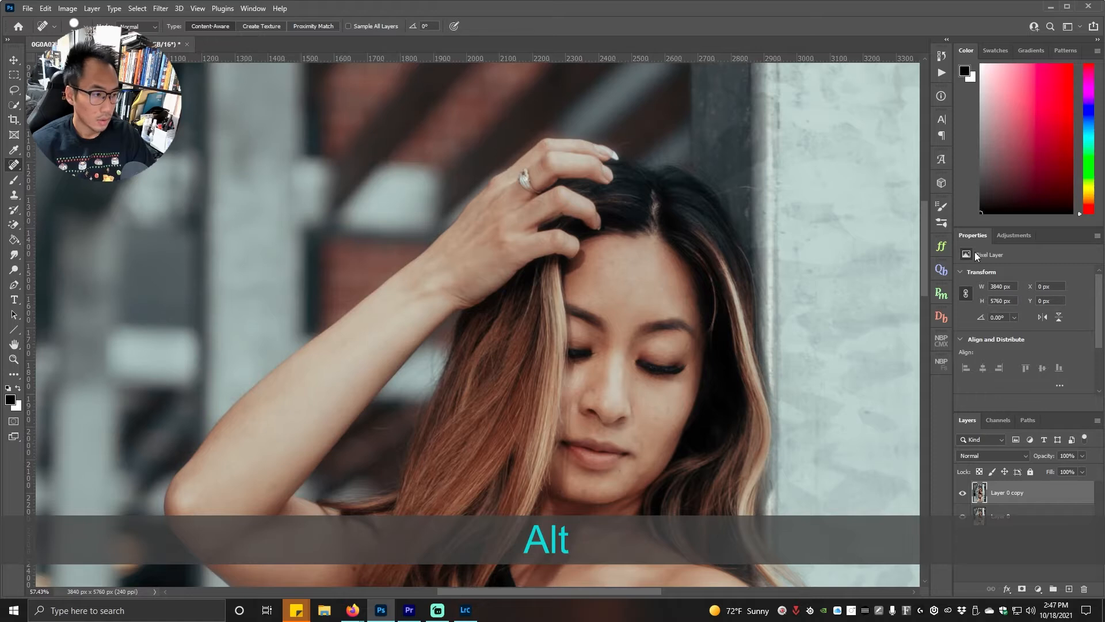
# - Add a Black & White adjustment layer with Reds at -63 and Yellows at -52 to emphasize skin blemishes
pyautogui.click(1014, 236)
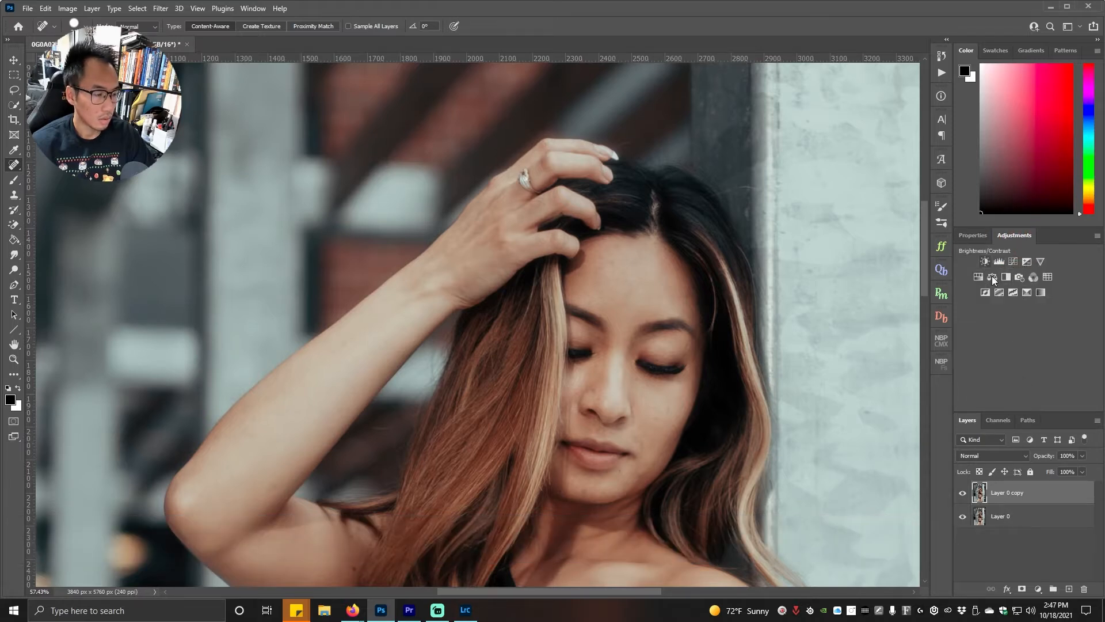
pyautogui.click(1004, 277)
pyautogui.moveTo(1026, 339); pyautogui.dragTo(996, 317)
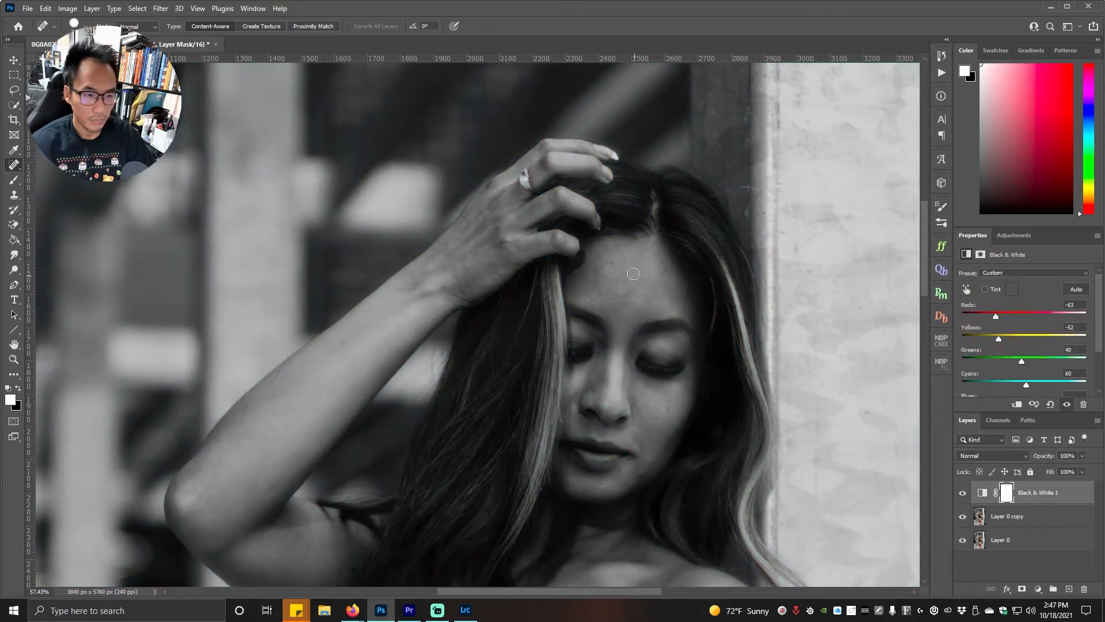
pyautogui.click(644, 251)
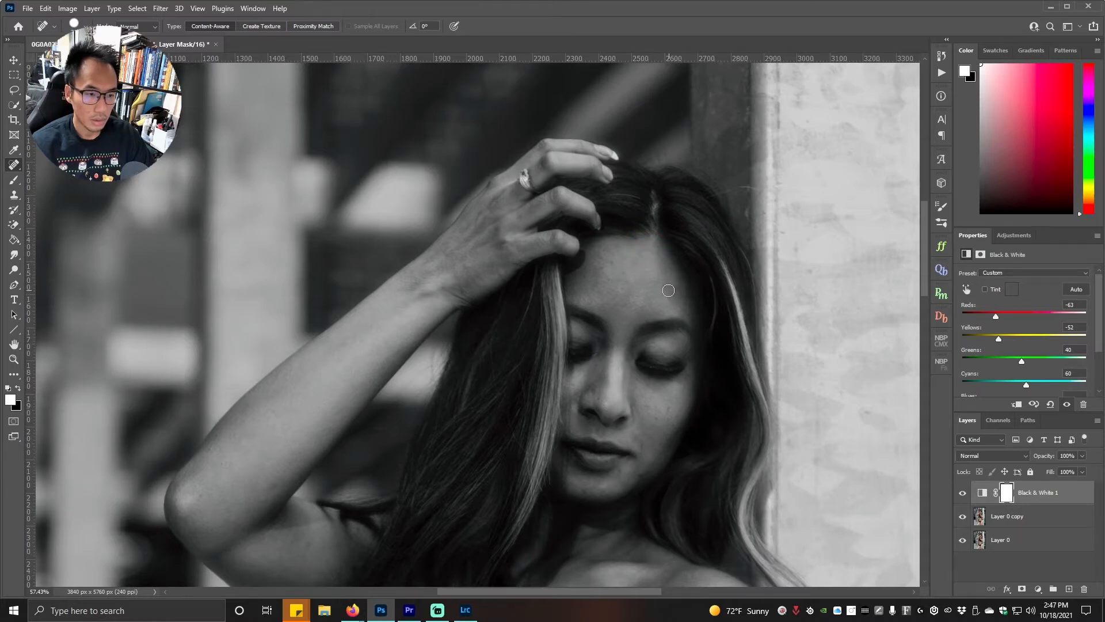
pyautogui.moveTo(669, 290); pyautogui.dragTo(809, 146)
pyautogui.moveTo(629, 218); pyautogui.dragTo(604, 273)
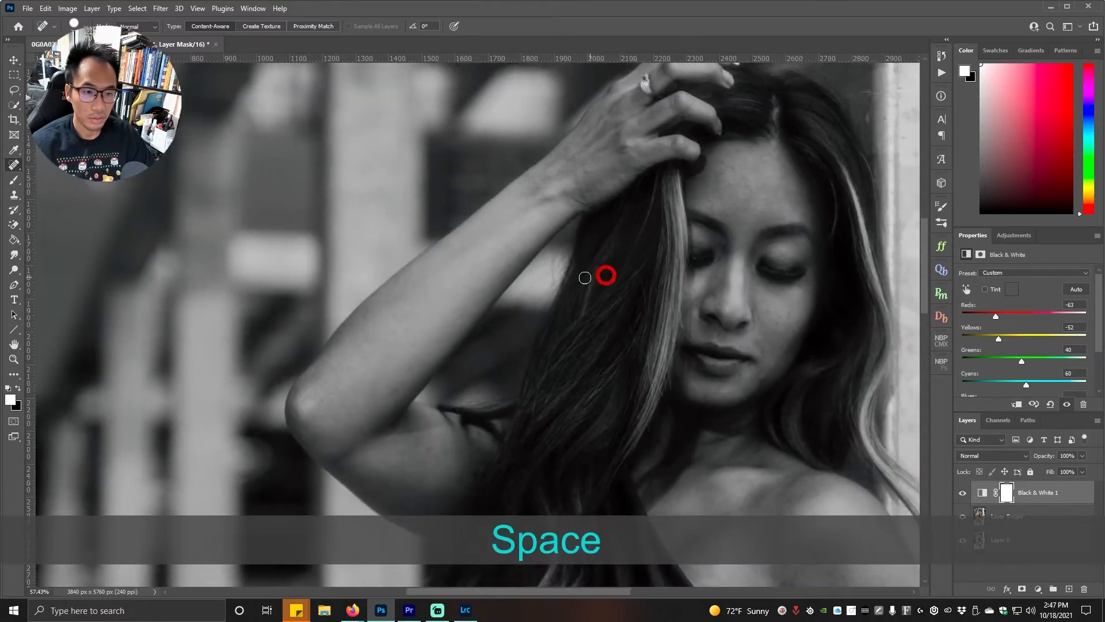
pyautogui.click(519, 257)
pyautogui.moveTo(841, 334); pyautogui.dragTo(760, 372)
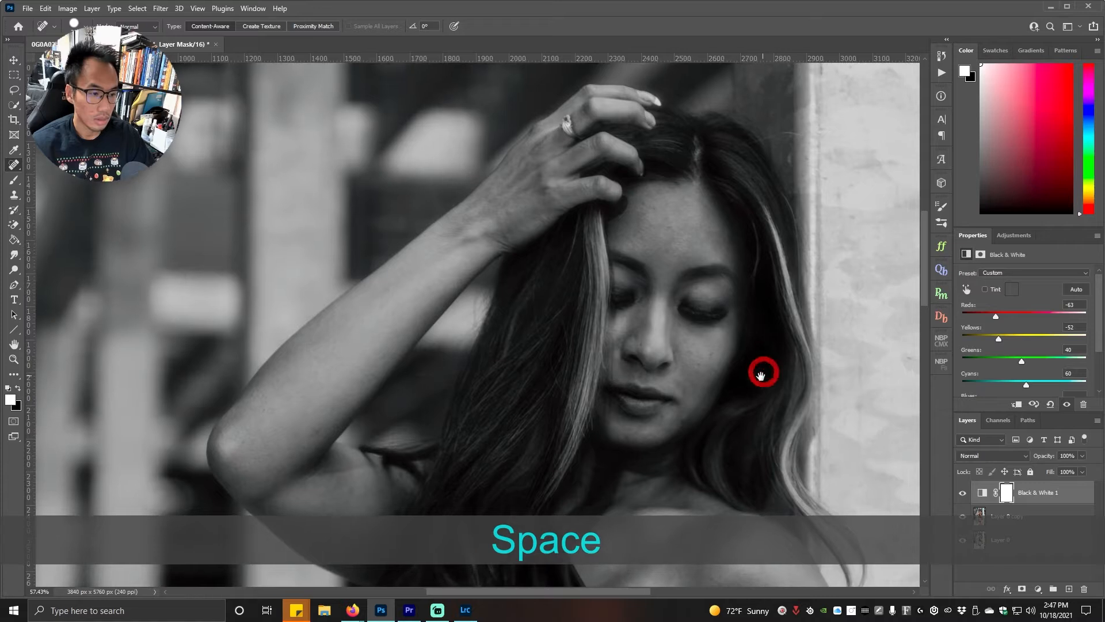
# - Heal the blemishes on the chin, around the mouth and on the cheek on the Layer 0 copy layer
pyautogui.click(963, 494)
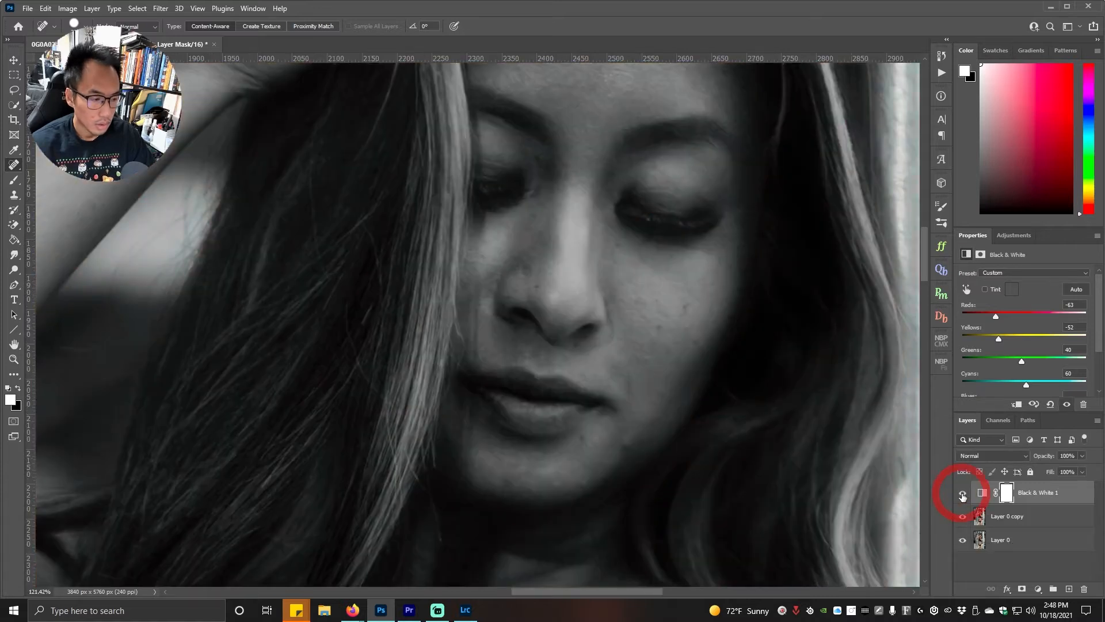
pyautogui.click(1012, 516)
pyautogui.click(962, 516)
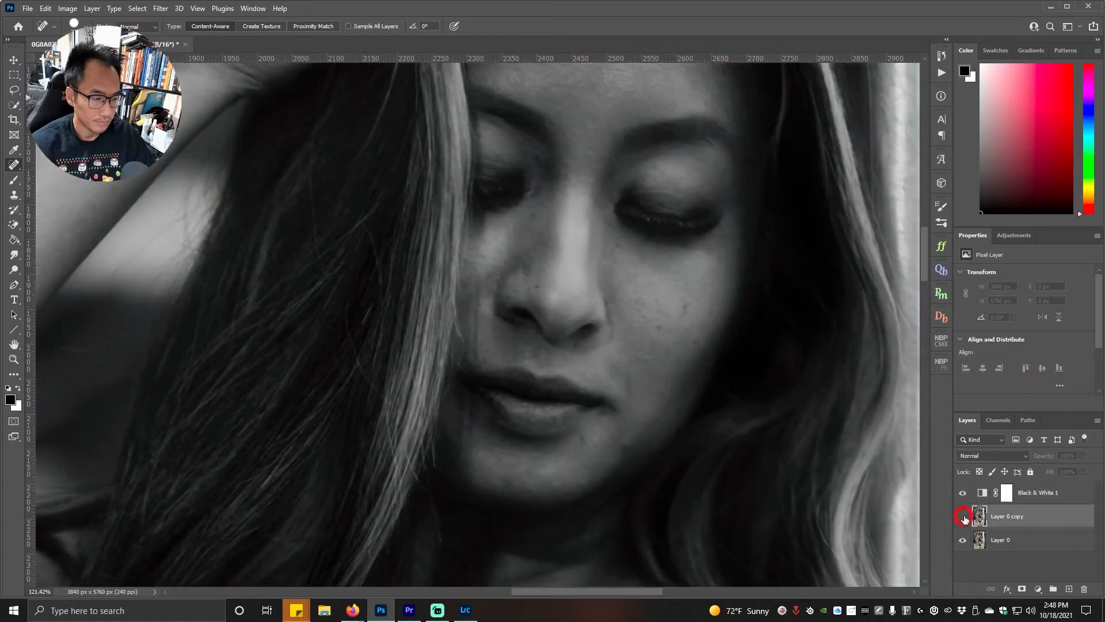
pyautogui.keyDown('alt'); pyautogui.click(638, 448); pyautogui.keyUp('alt')
pyautogui.click(627, 448)
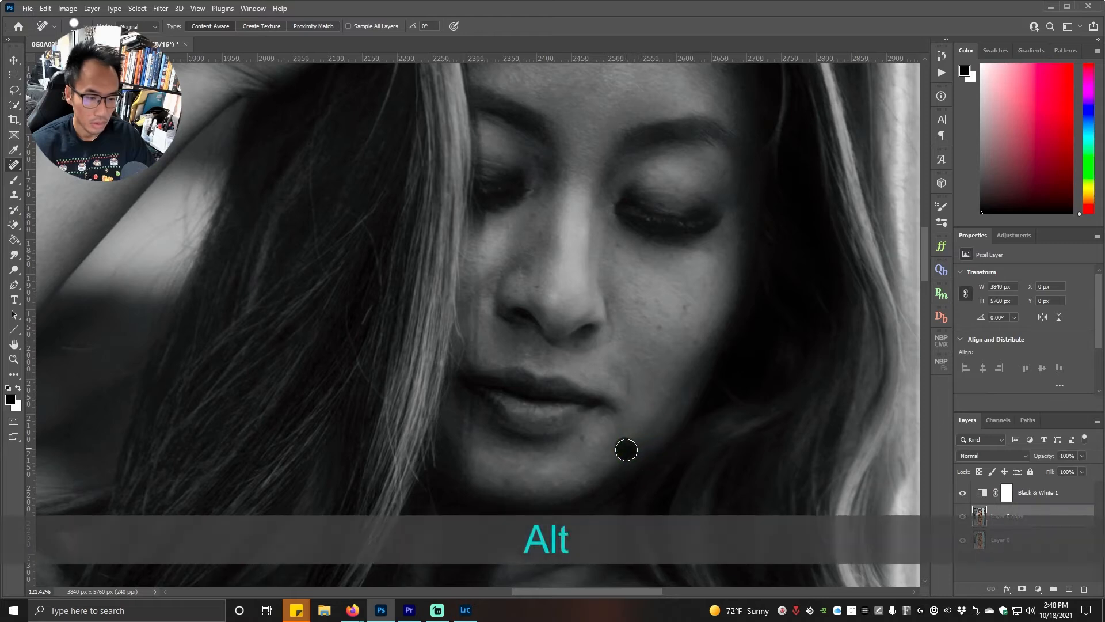
pyautogui.keyDown('alt'); pyautogui.rightClick(604, 492); pyautogui.keyUp('alt')
pyautogui.click(581, 481)
pyautogui.click(699, 339)
pyautogui.click(554, 484)
# - Heal the spots across the forehead and on the eyelid, comparing the retouch with the original layer
pyautogui.moveTo(657, 258); pyautogui.dragTo(654, 368)
pyautogui.click(609, 207)
pyautogui.click(623, 176)
pyautogui.moveTo(684, 228); pyautogui.dragTo(677, 324)
pyautogui.click(632, 227)
pyautogui.click(585, 240)
pyautogui.click(591, 257)
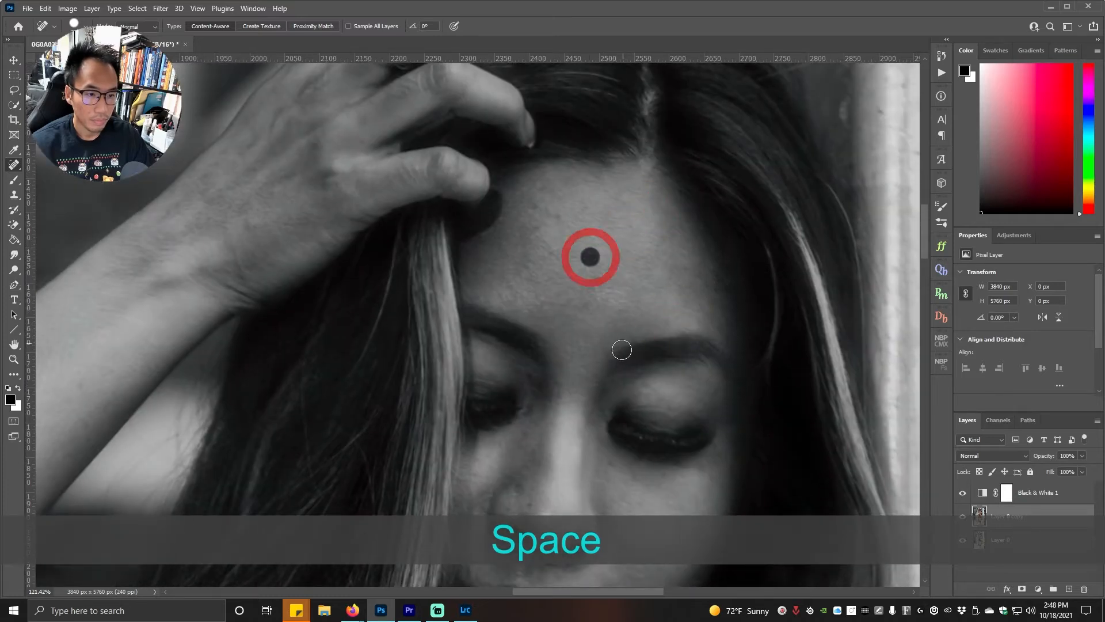
pyautogui.click(962, 517)
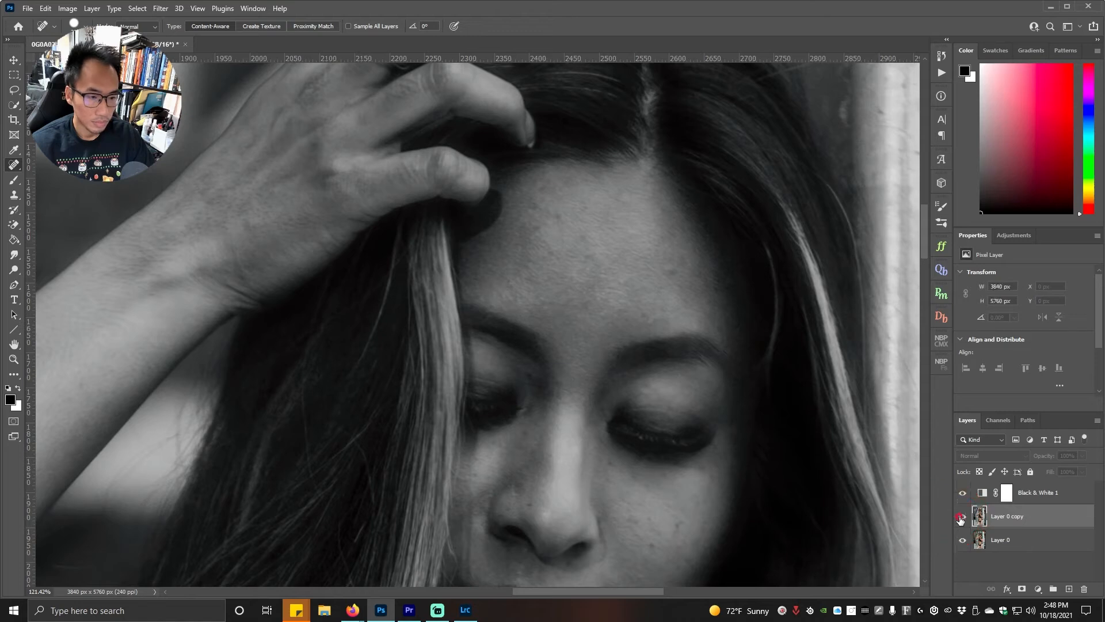
pyautogui.click(648, 396)
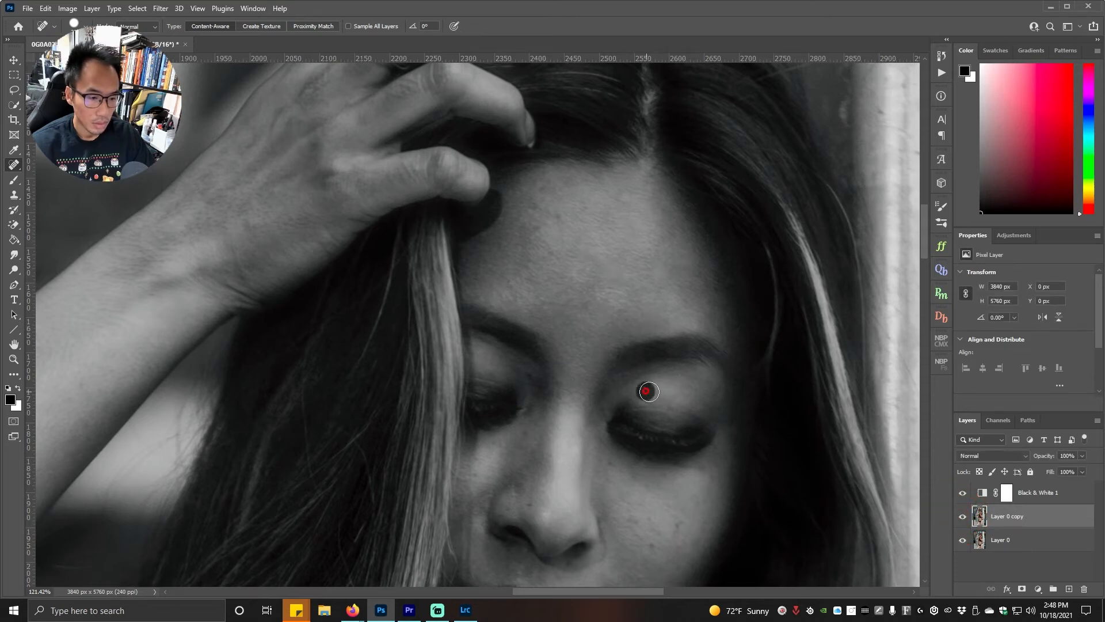
# - Hide the Black & White adjustment layer and heal the remaining spot on the chin in color
pyautogui.click(961, 493)
pyautogui.moveTo(800, 414); pyautogui.dragTo(753, 429)
pyautogui.press('x')
pyautogui.press('z')
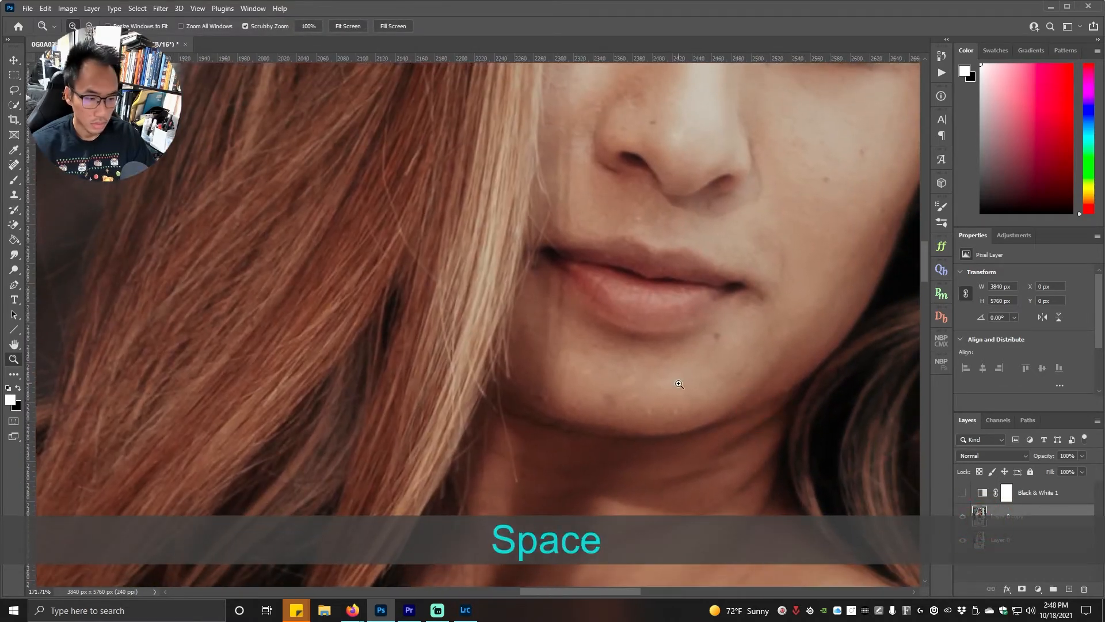
pyautogui.press('j')
pyautogui.click(609, 399)
pyautogui.press('z')
pyautogui.moveTo(715, 402); pyautogui.dragTo(619, 422)
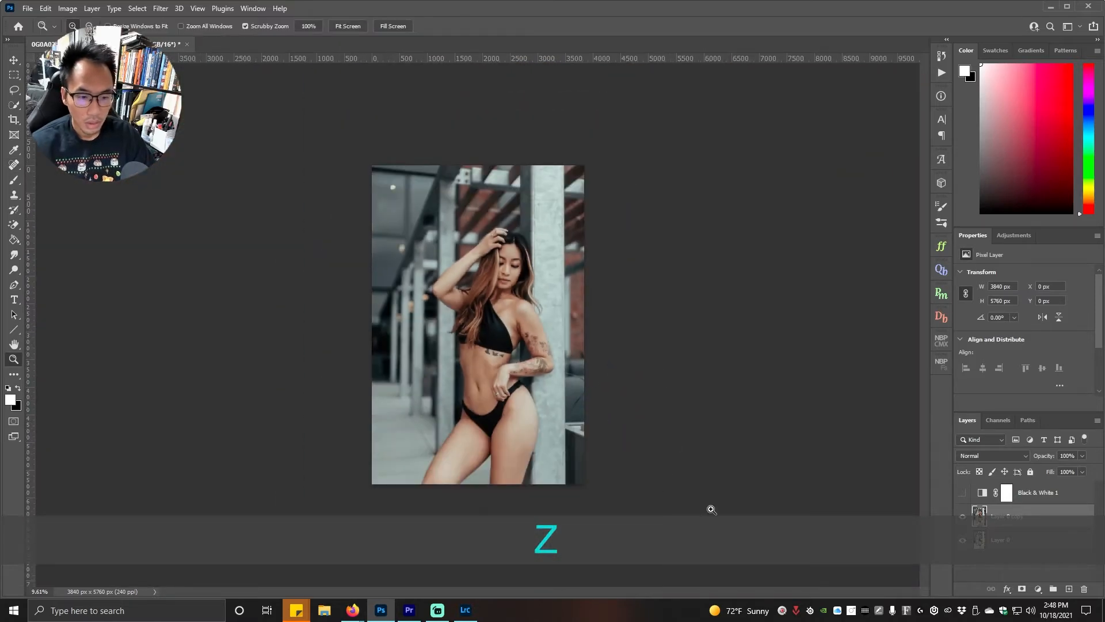
# - Delete the Black & White adjustment layer and duplicate the retouched Layer 0 copy layer
pyautogui.click(980, 498)
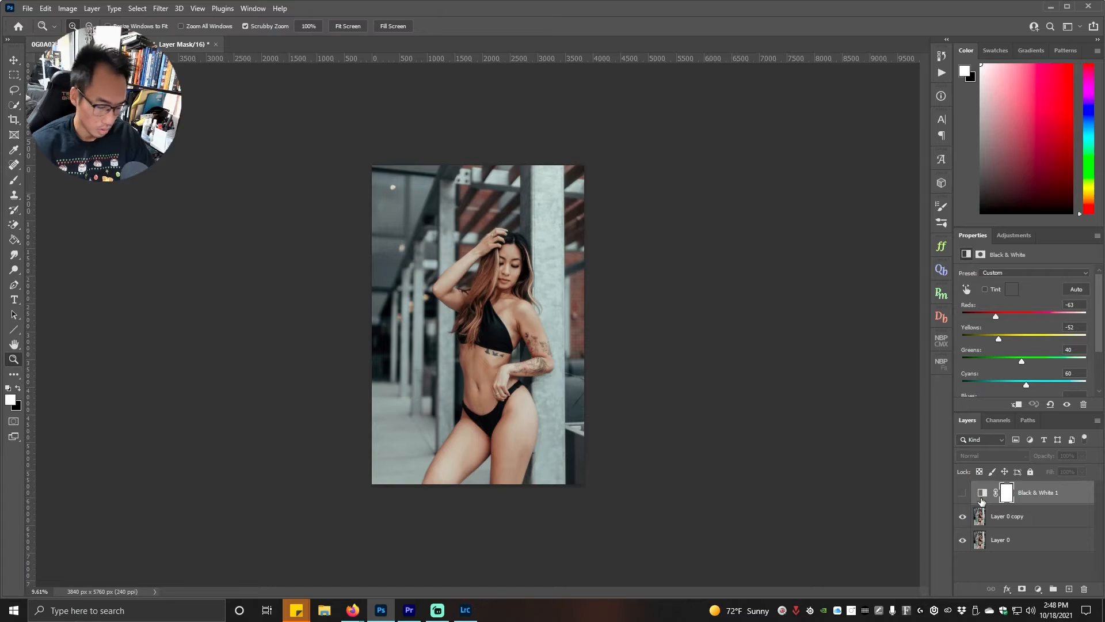
pyautogui.press('Delete')
pyautogui.press('Delete')
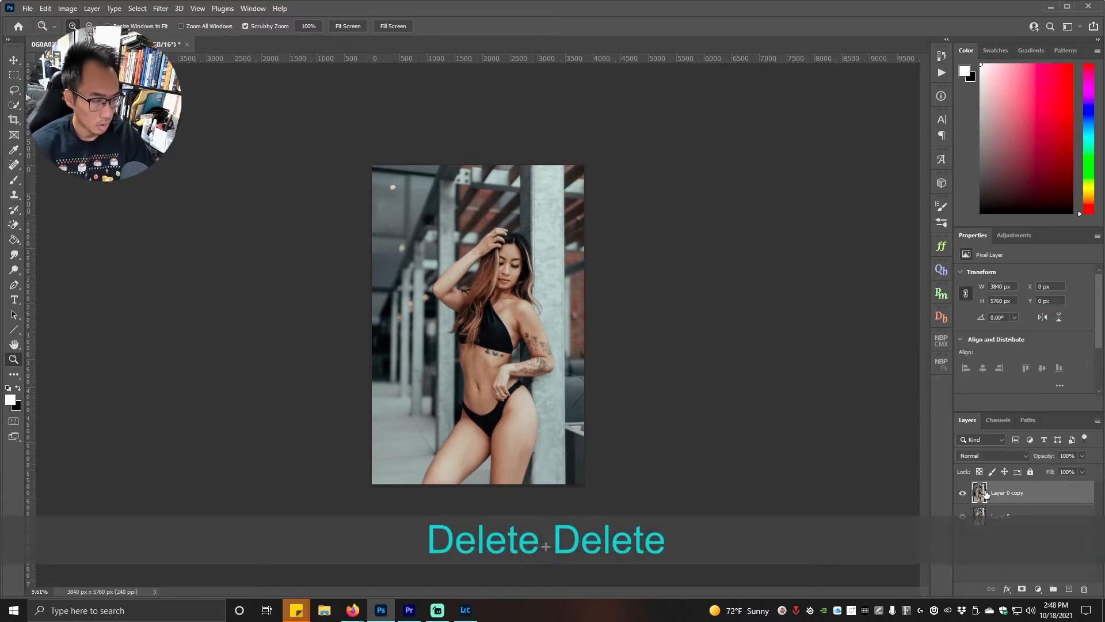
pyautogui.hotkey('ctrl', 'j')
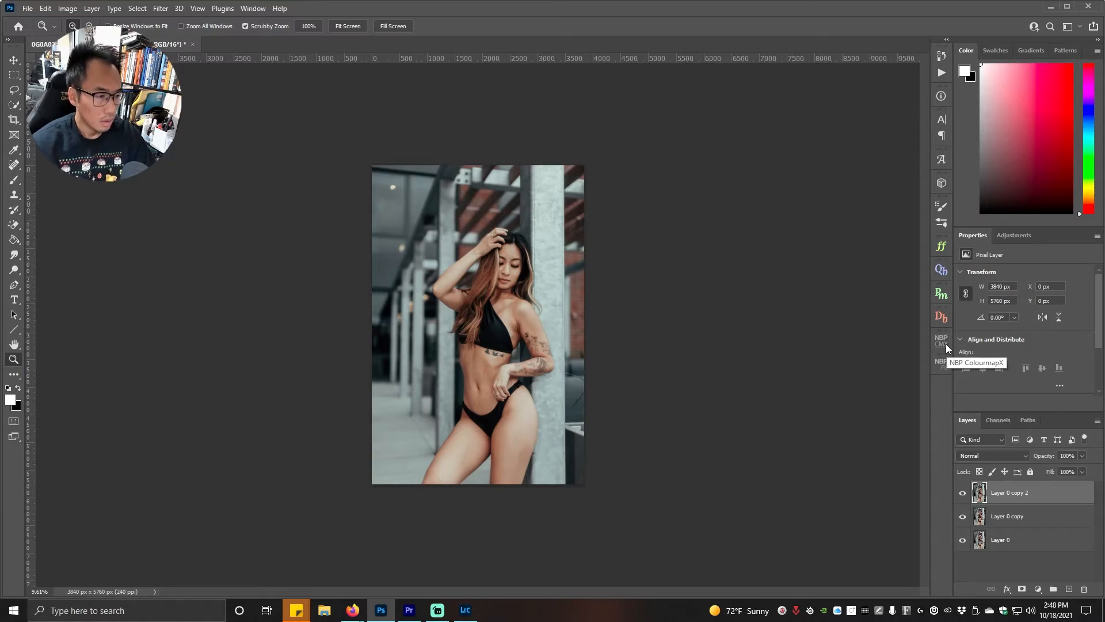
# - Apply frequency separation to the duplicated layer with NBP Freqsep Control, previewing the base and using a radius of 13
pyautogui.click(940, 364)
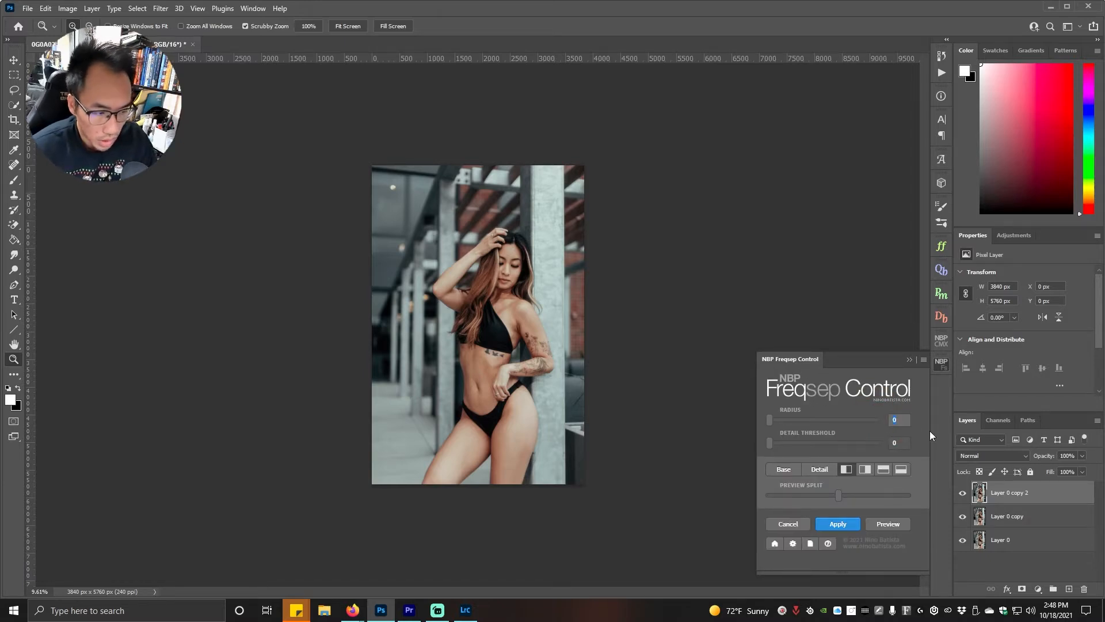
pyautogui.write('12')
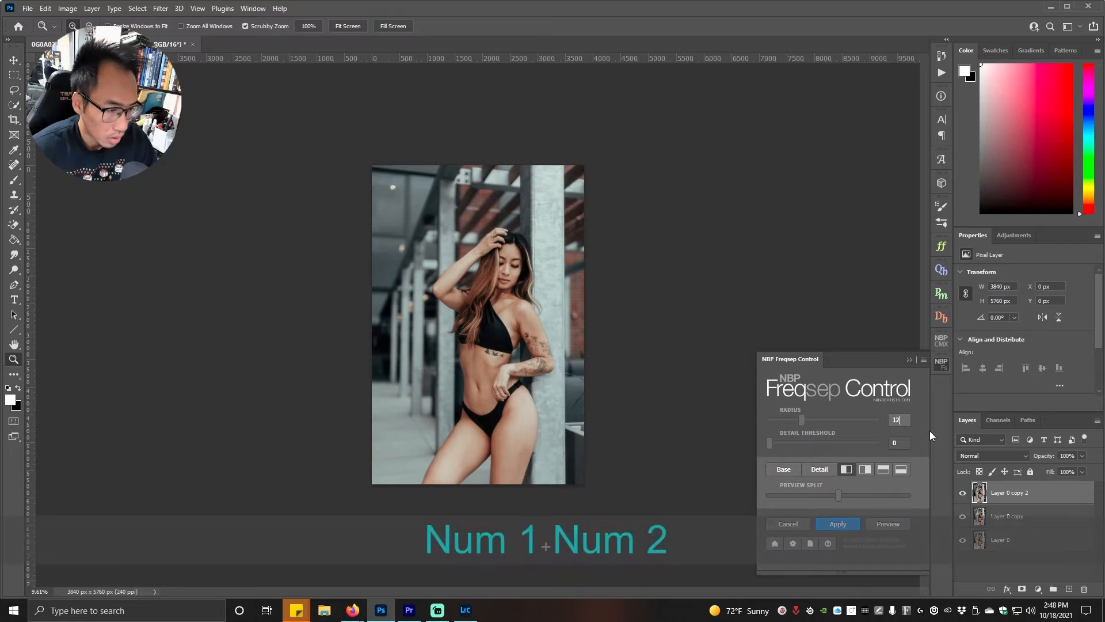
pyautogui.click(792, 465)
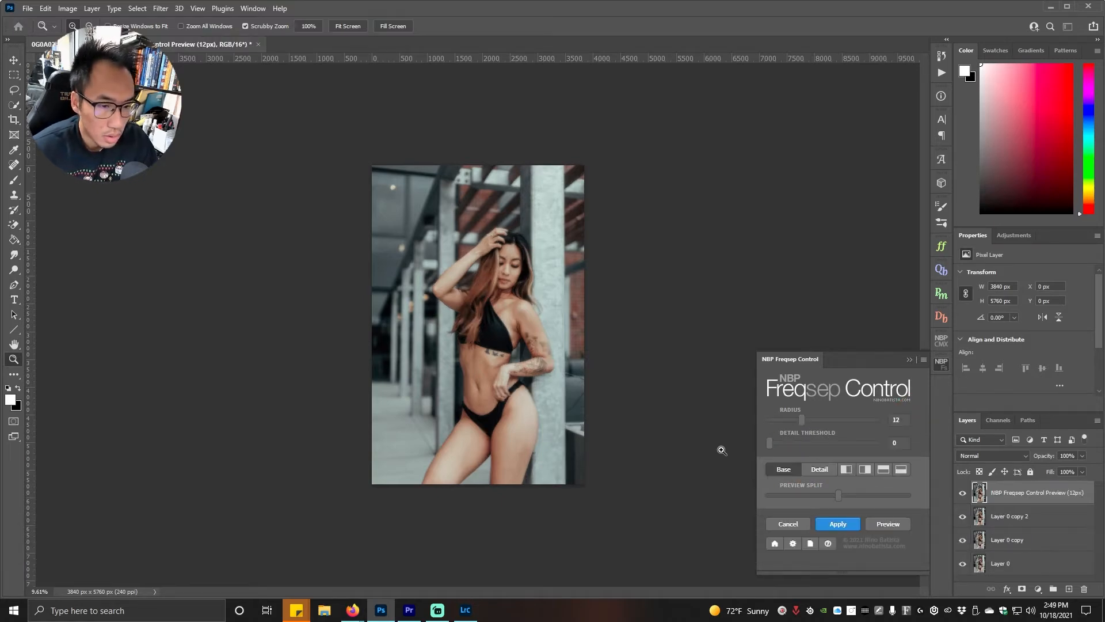
pyautogui.click(868, 418)
pyautogui.write('13')
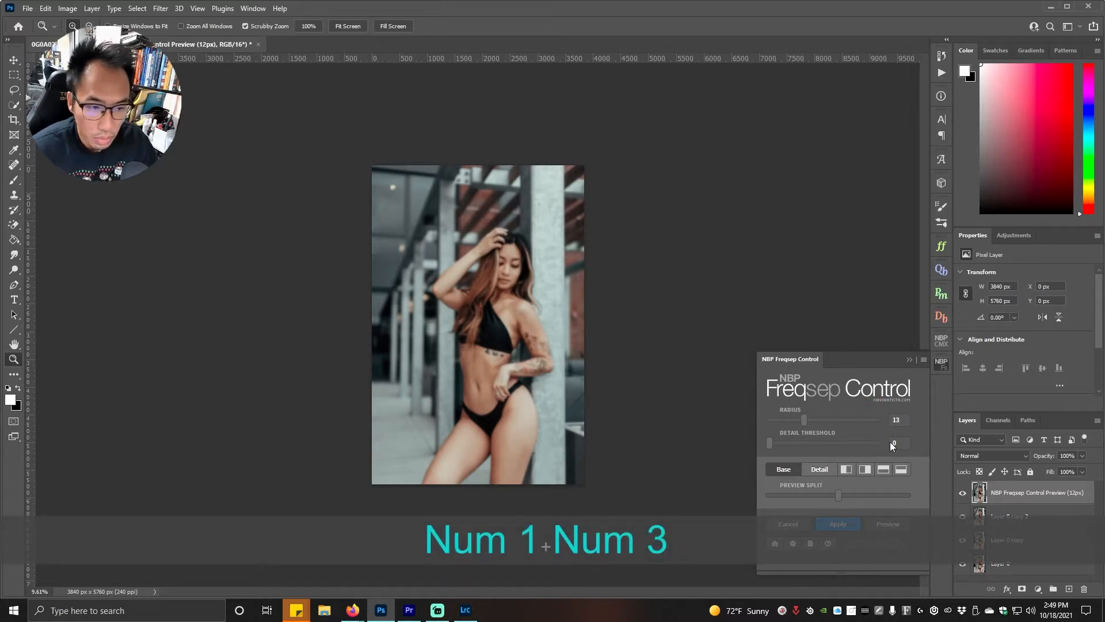
pyautogui.click(850, 522)
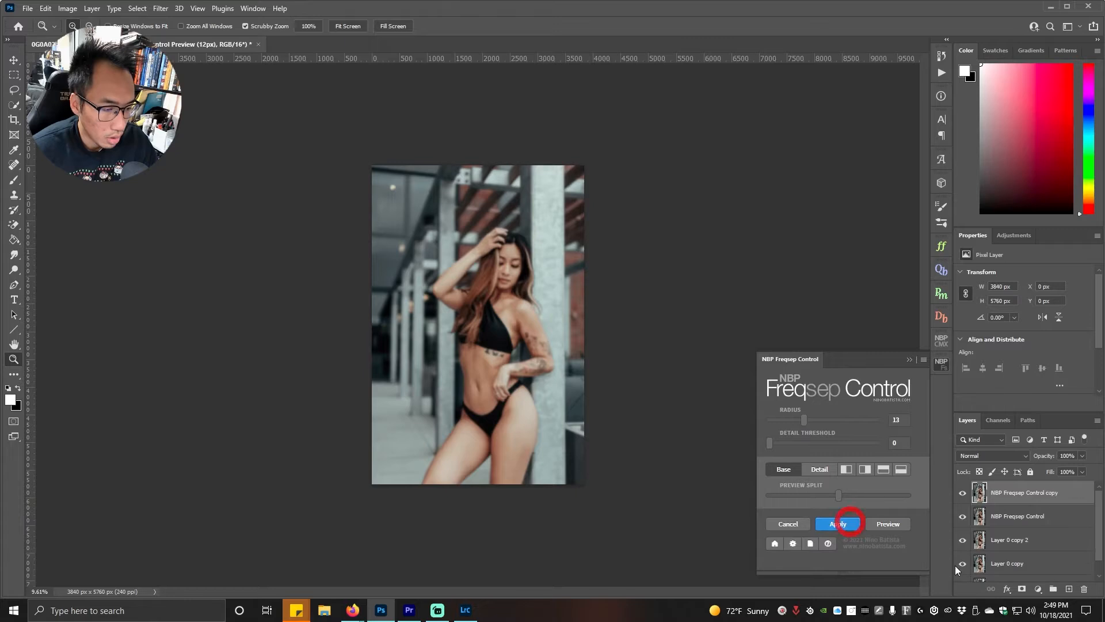
pyautogui.click(910, 359)
# - Delete the Transitions 1 layer from the frequency separation group and duplicate the Low: Color layer
pyautogui.click(999, 512)
pyautogui.click(1019, 535)
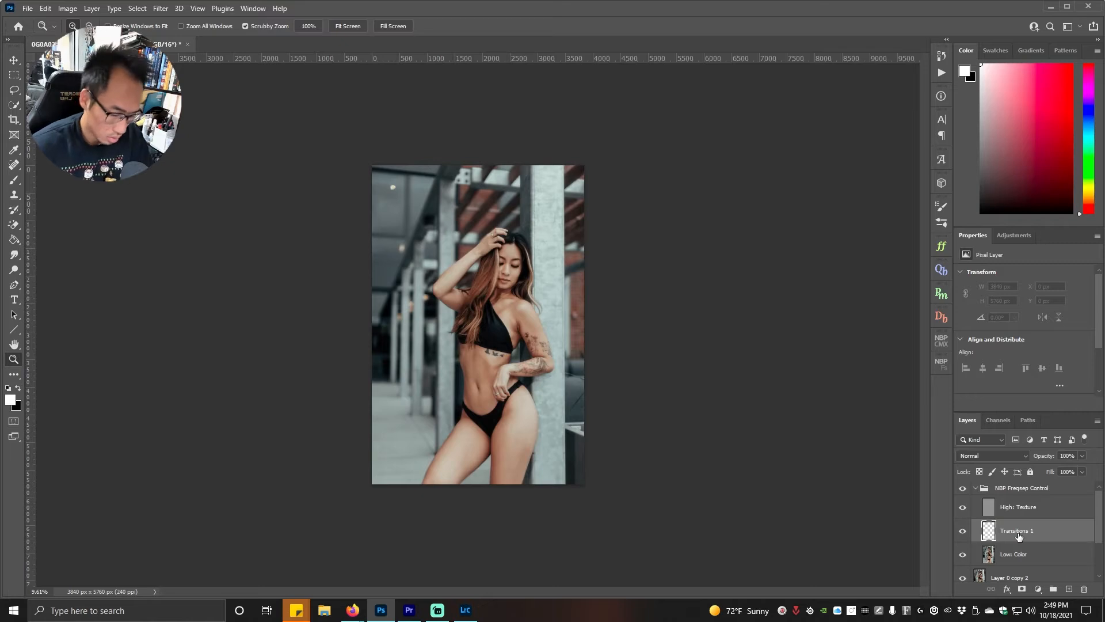
pyautogui.press('Delete')
pyautogui.hotkey('ctrl', 'j')
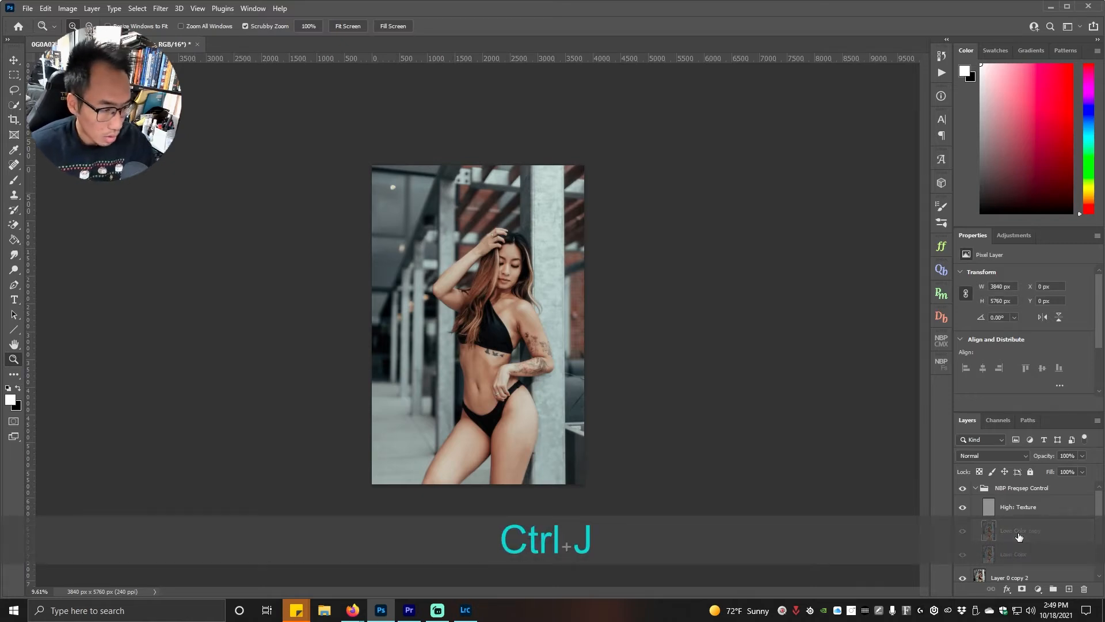
# - Hide the High: Texture layer and blend the skin tones on both thighs with the Mixer Brush on Low: Color copy
pyautogui.scroll(-1, 1020, 527)
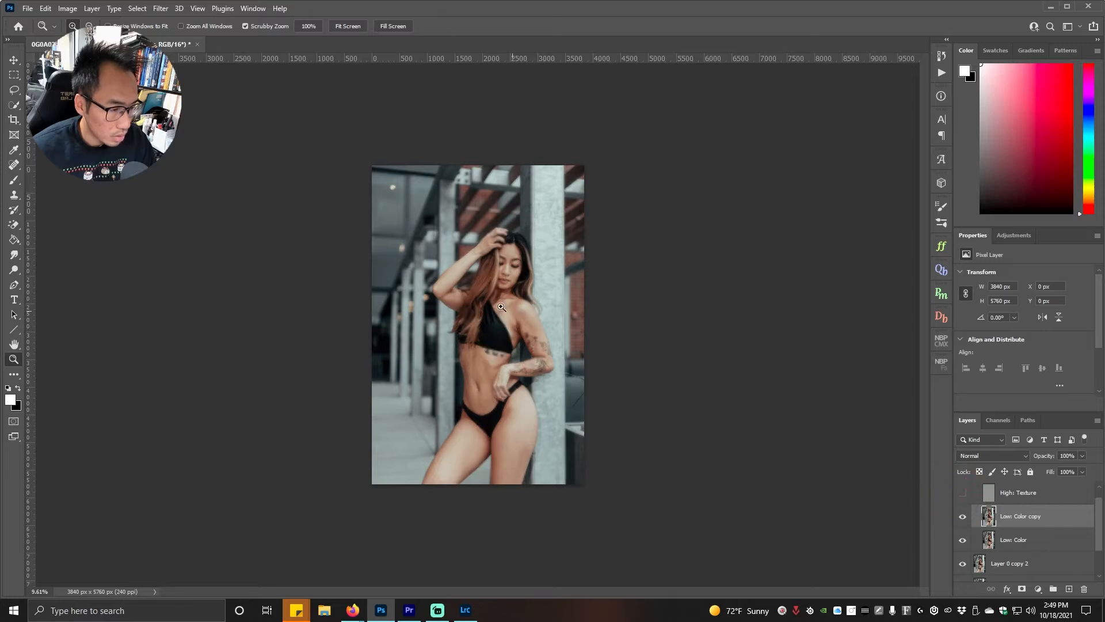
pyautogui.scroll(3, 489, 348)
pyautogui.press('b')
pyautogui.press('b')
pyautogui.press('b')
pyautogui.rightClick(14, 180)
pyautogui.click(58, 214)
pyautogui.keyDown('alt'); pyautogui.rightClick(564, 470); pyautogui.keyUp('alt')
pyautogui.keyDown('alt'); pyautogui.moveTo(559, 462); pyautogui.dragTo(555, 461); pyautogui.keyUp('alt')
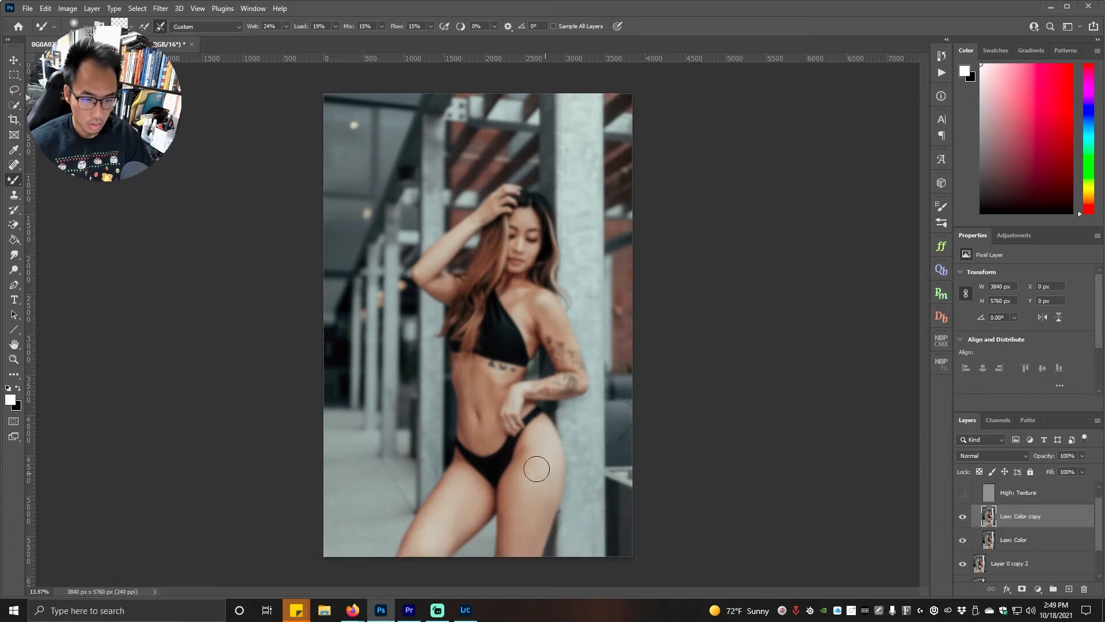
pyautogui.moveTo(512, 528); pyautogui.dragTo(518, 505)
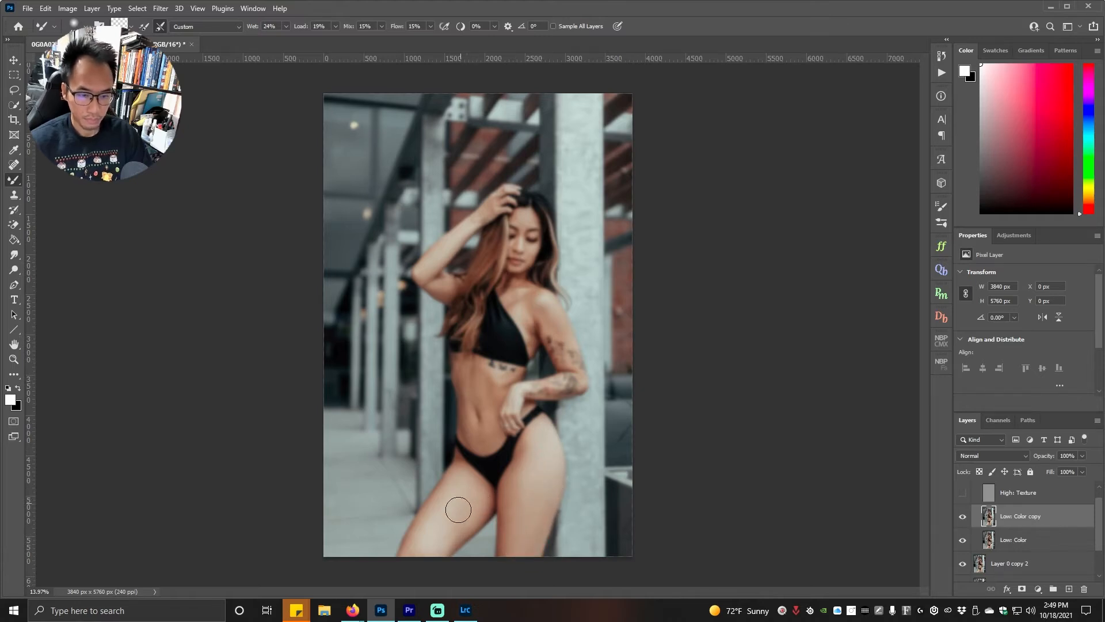
pyautogui.moveTo(458, 531)
pyautogui.mouseDown()
pyautogui.moveTo(475, 511)
pyautogui.moveTo(466, 502)
pyautogui.mouseUp()
pyautogui.keyDown('alt'); pyautogui.rightClick(458, 489); pyautogui.keyUp('alt')
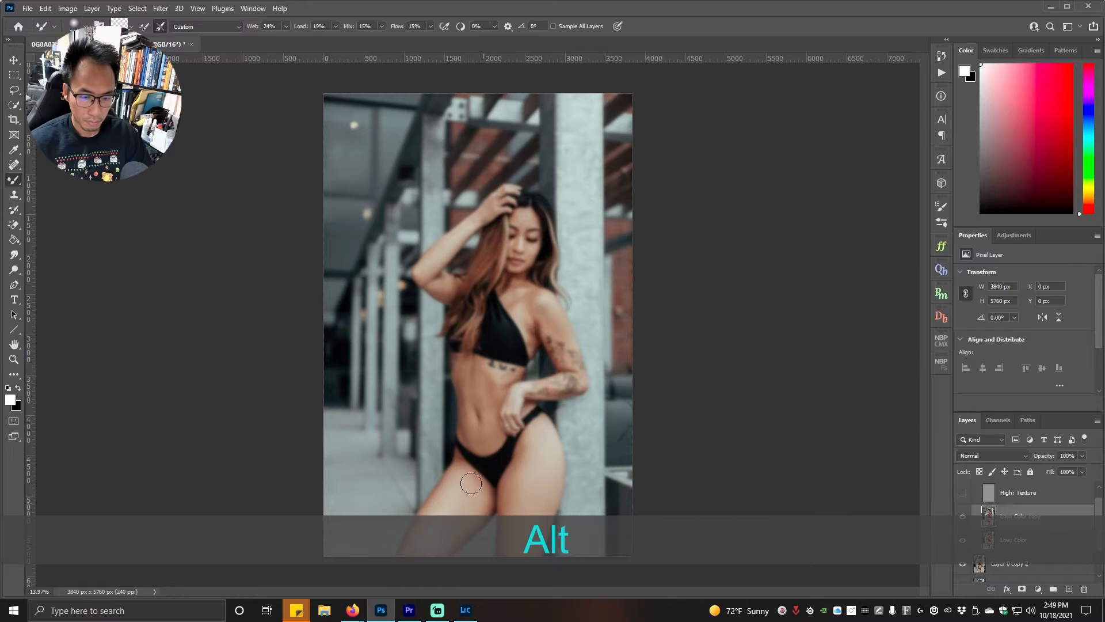
pyautogui.click(472, 480)
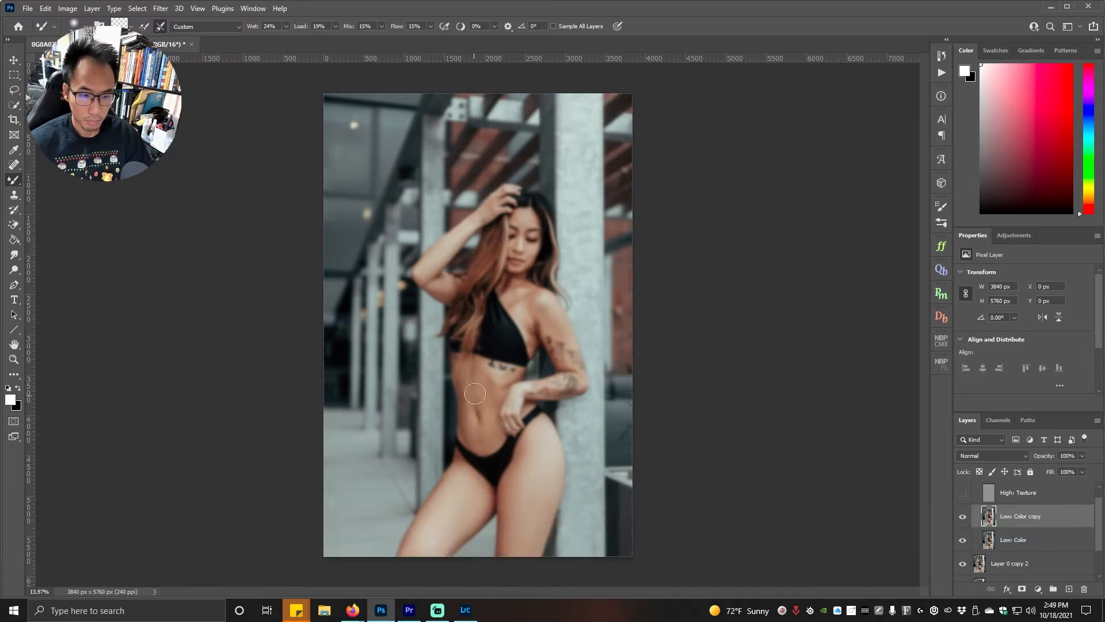
# - Blend the skin tones on the forearm, shoulder and chest with the Mixer Brush, undoing unwanted strokes
pyautogui.hotkey('ctrl', 'z')
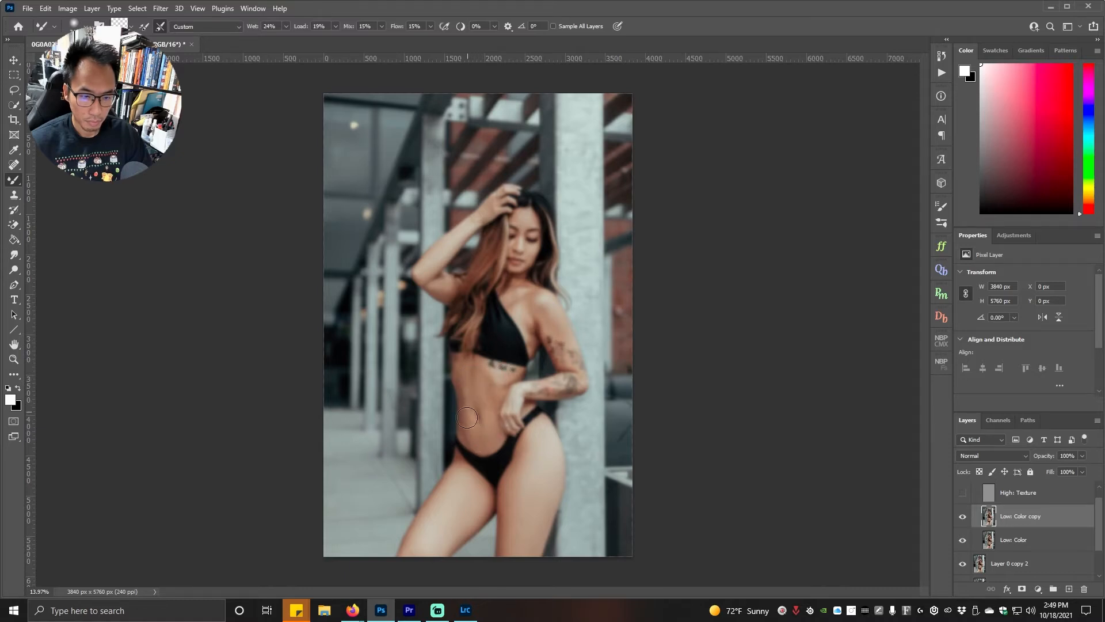
pyautogui.moveTo(570, 387); pyautogui.dragTo(559, 386)
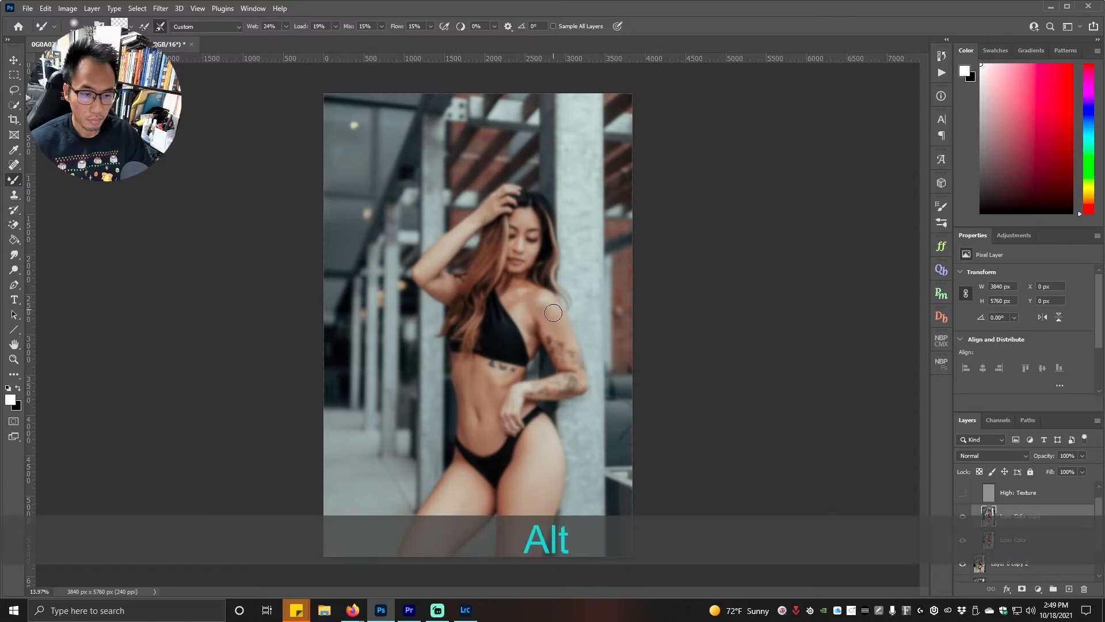
pyautogui.click(523, 299)
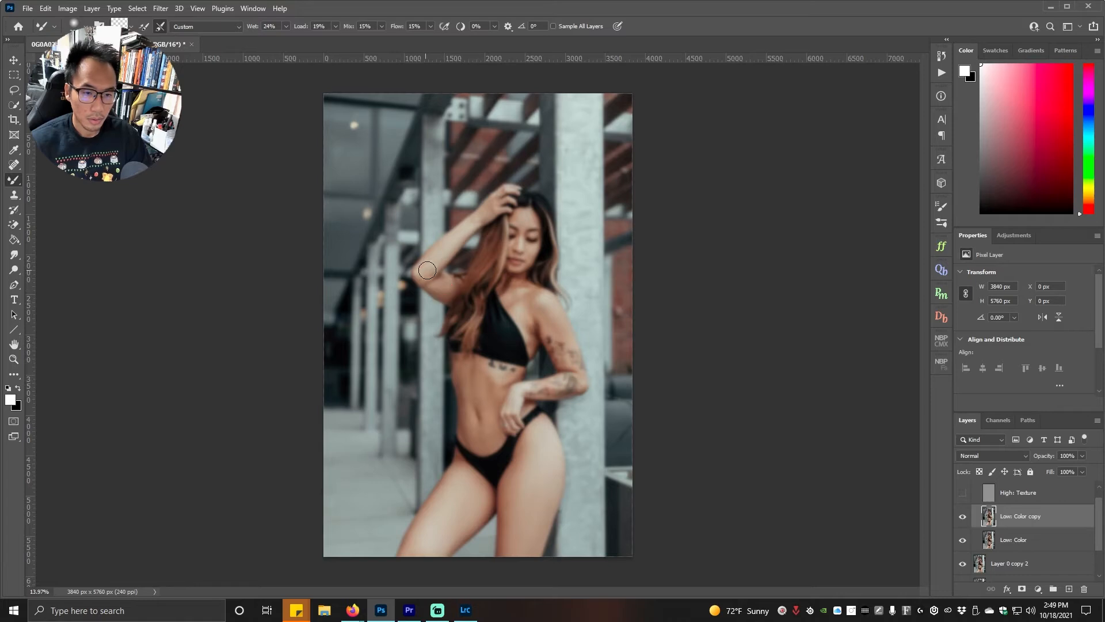
pyautogui.hotkey('ctrl', 'z')
pyautogui.hotkey('ctrl', 'z')
# - Smooth the skin tones on the forehead, cheek, nose and shoulder with the Mixer Brush
pyautogui.press('z')
pyautogui.moveTo(533, 184); pyautogui.dragTo(609, 143)
pyautogui.press('b')
pyautogui.moveTo(517, 352); pyautogui.dragTo(485, 360)
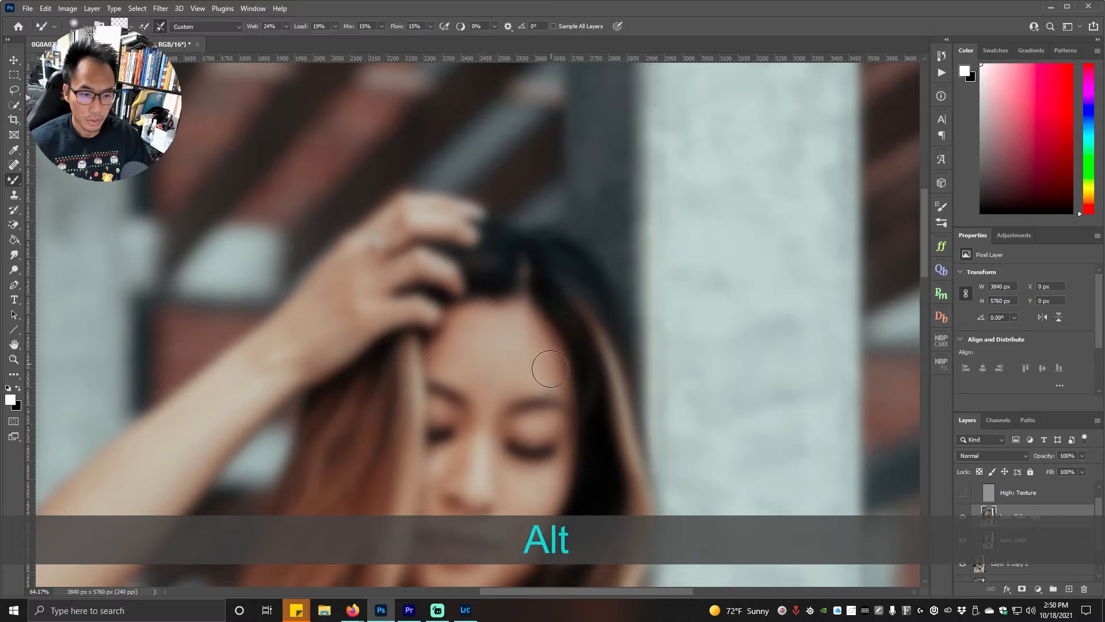
pyautogui.moveTo(491, 367); pyautogui.dragTo(488, 384)
pyautogui.moveTo(507, 464)
pyautogui.mouseDown()
pyautogui.moveTo(496, 466)
pyautogui.moveTo(543, 480)
pyautogui.moveTo(530, 482)
pyautogui.mouseUp()
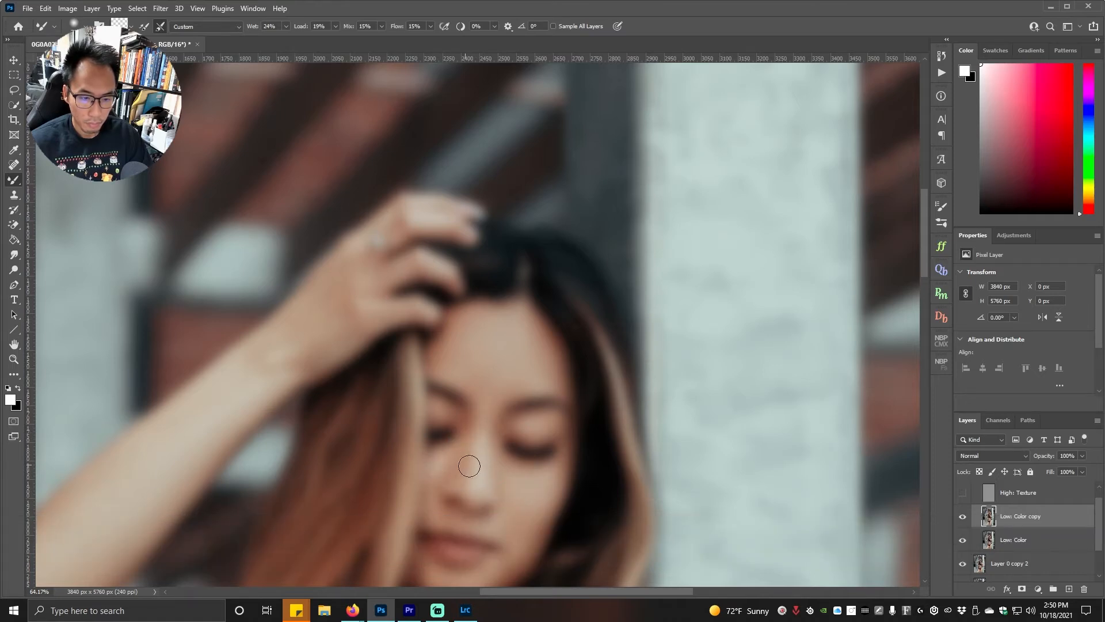
pyautogui.moveTo(479, 464)
pyautogui.mouseDown()
pyautogui.moveTo(481, 320)
pyautogui.moveTo(529, 346)
pyautogui.moveTo(514, 352)
pyautogui.moveTo(533, 346)
pyautogui.moveTo(518, 296)
pyautogui.mouseUp()
pyautogui.moveTo(526, 345)
pyautogui.mouseDown()
pyautogui.moveTo(540, 348)
pyautogui.moveTo(520, 346)
pyautogui.mouseUp()
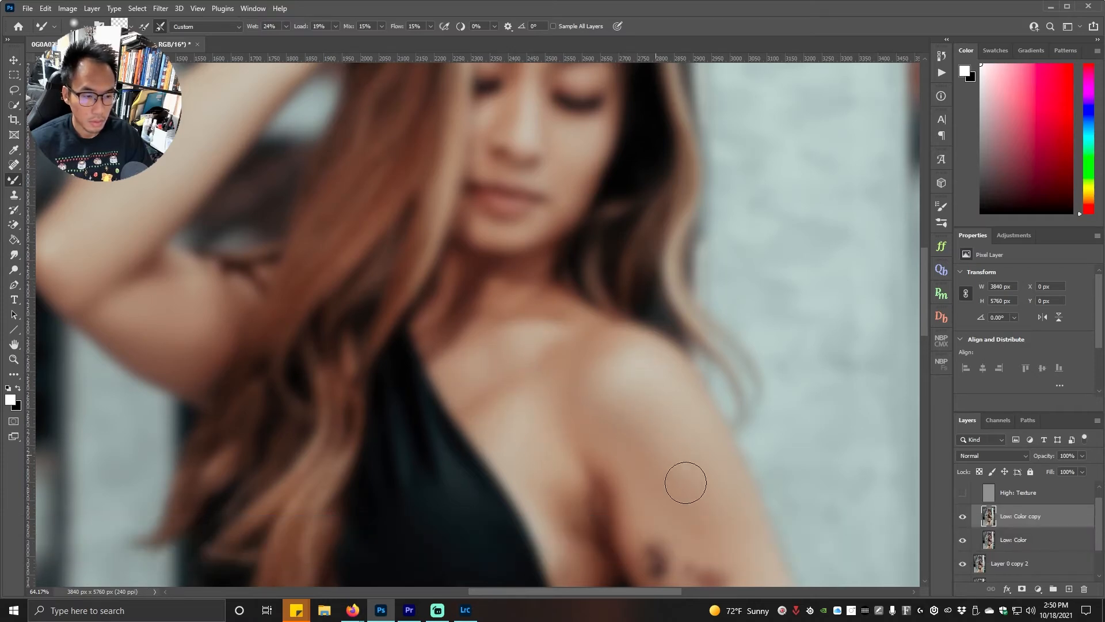
# - Show the High: Texture layer again and view the whole portrait
pyautogui.press('z')
pyautogui.moveTo(595, 344); pyautogui.dragTo(488, 394)
pyautogui.moveTo(536, 429); pyautogui.dragTo(546, 419)
pyautogui.click(963, 492)
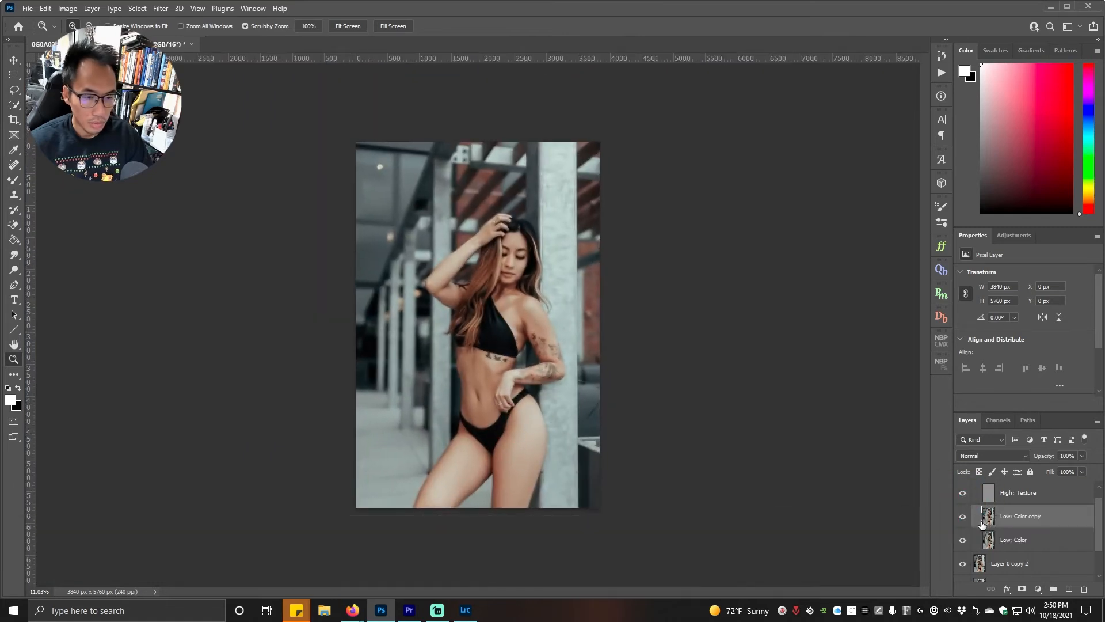
# - Compare the portrait with and without the Low: Color copy layer, and collapse the NBP Freqsep Control group
pyautogui.click(963, 517)
pyautogui.click(963, 516)
pyautogui.click(963, 516)
pyautogui.click(963, 516)
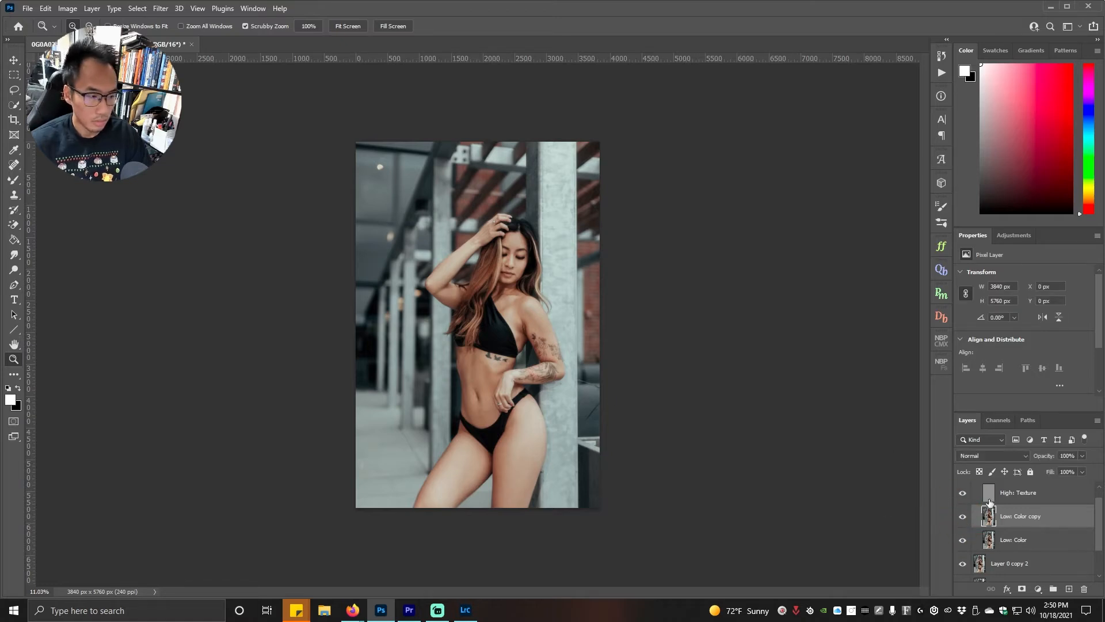
pyautogui.scroll(1, 989, 502)
pyautogui.click(975, 488)
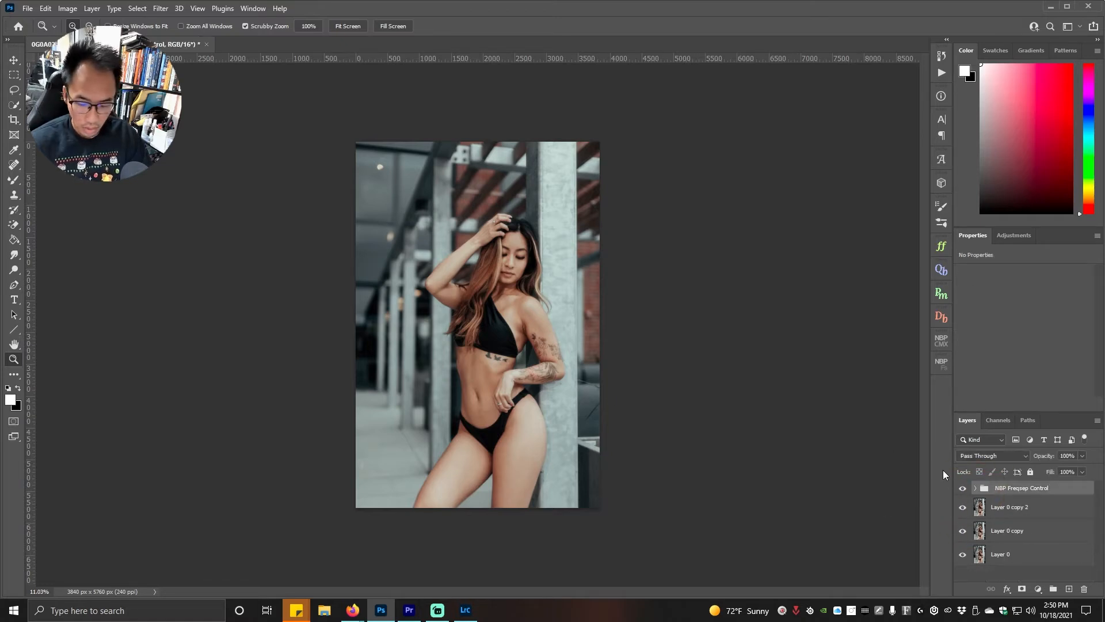
pyautogui.press('F2')
pyautogui.press('F3')
pyautogui.click(1004, 514)
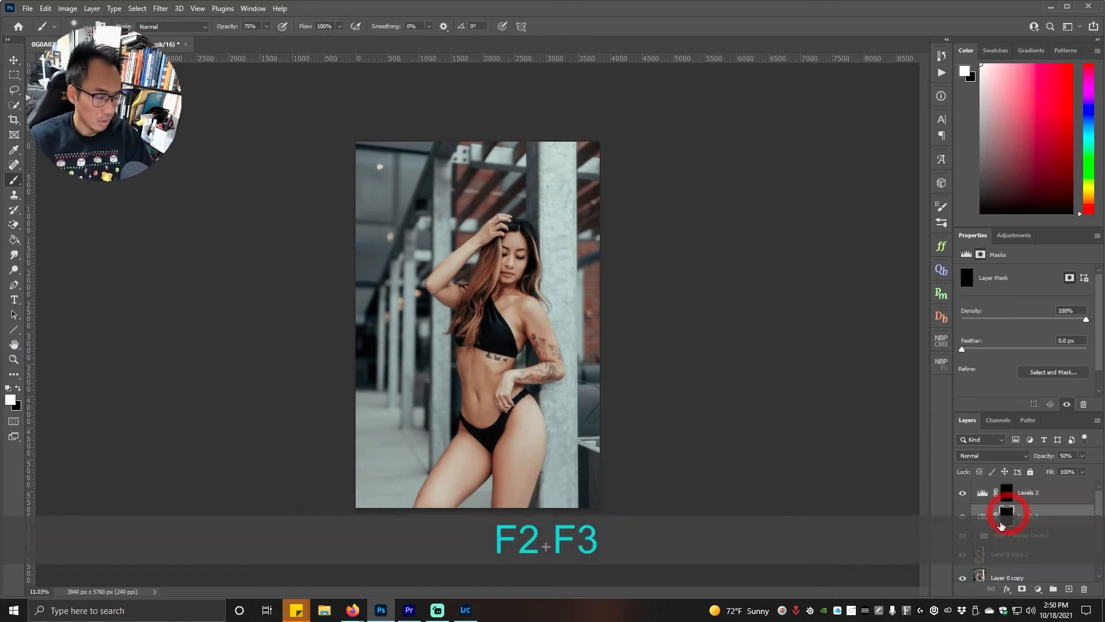
pyautogui.click(982, 516)
pyautogui.click(985, 490)
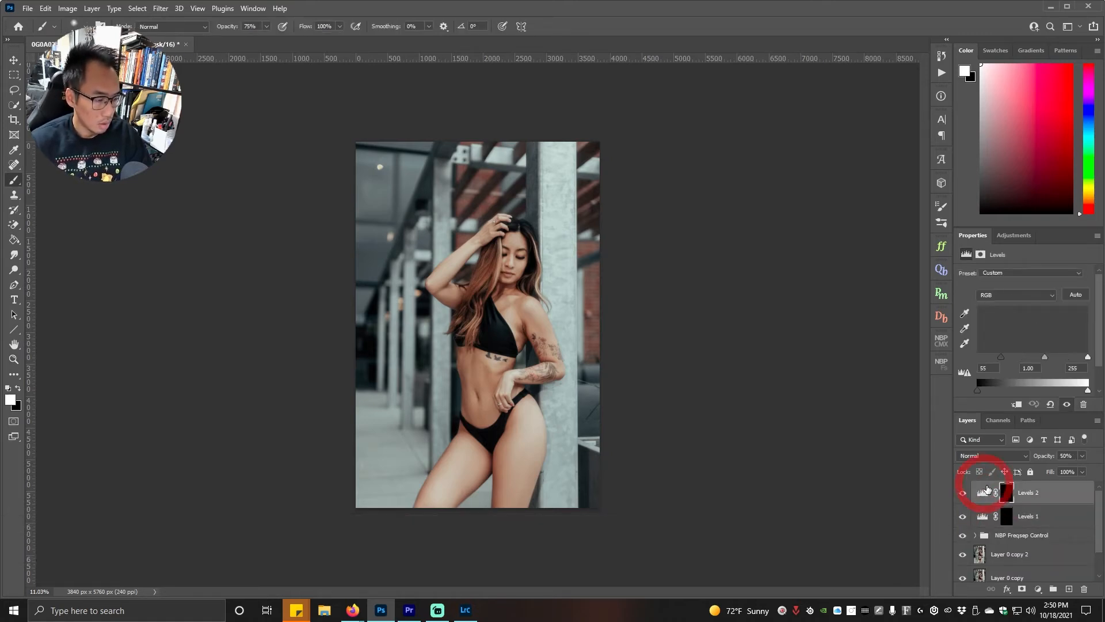
pyautogui.press('Delete')
pyautogui.press('Delete')
pyautogui.press('Delete')
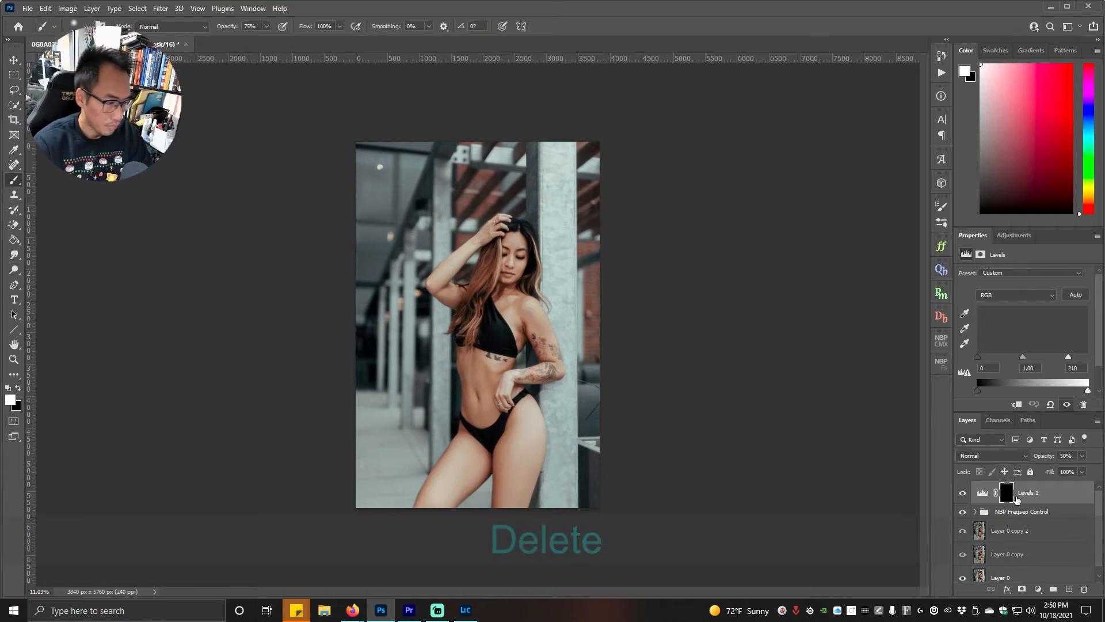
# - Add a Levels adjustment layer above the NBP Freqsep Control group with midtones at 1.38, and invert its mask to black
pyautogui.click(1004, 238)
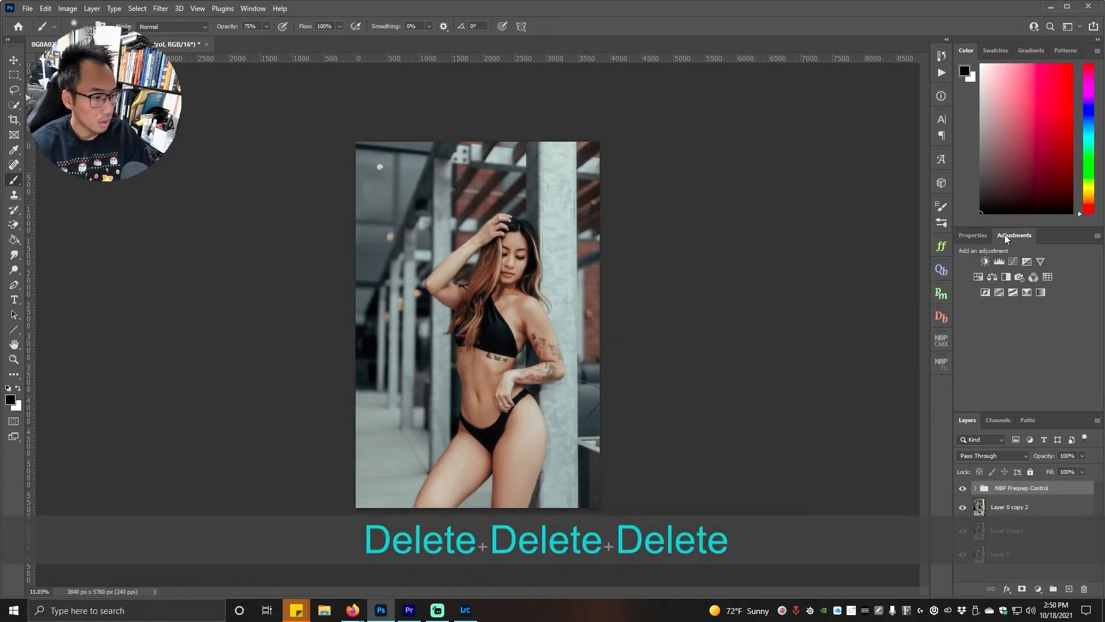
pyautogui.click(999, 261)
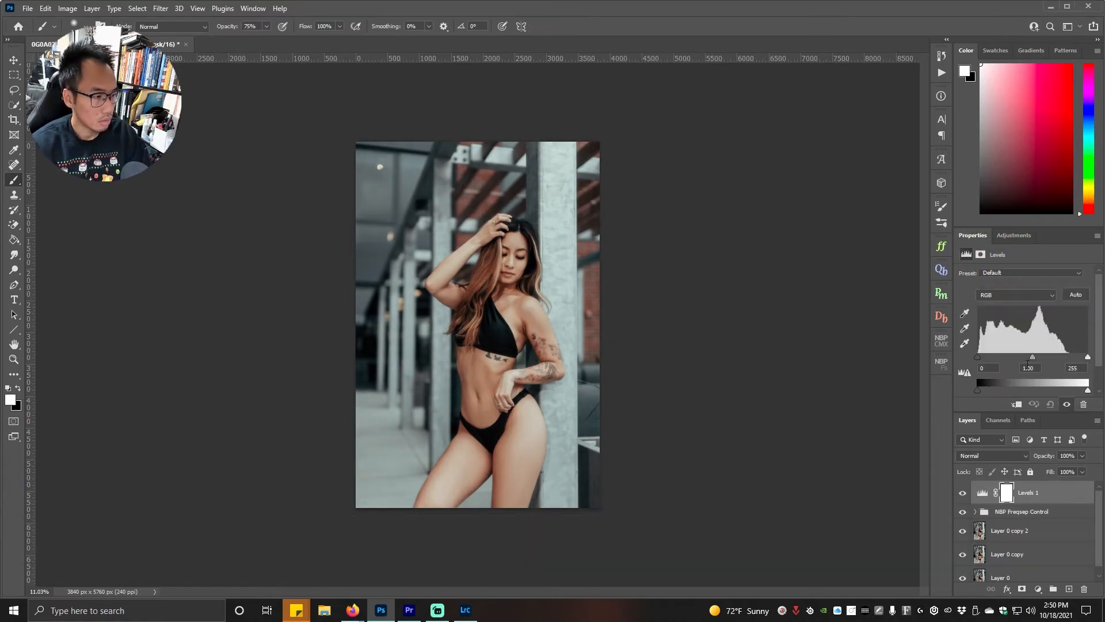
pyautogui.moveTo(1034, 358); pyautogui.dragTo(1020, 363)
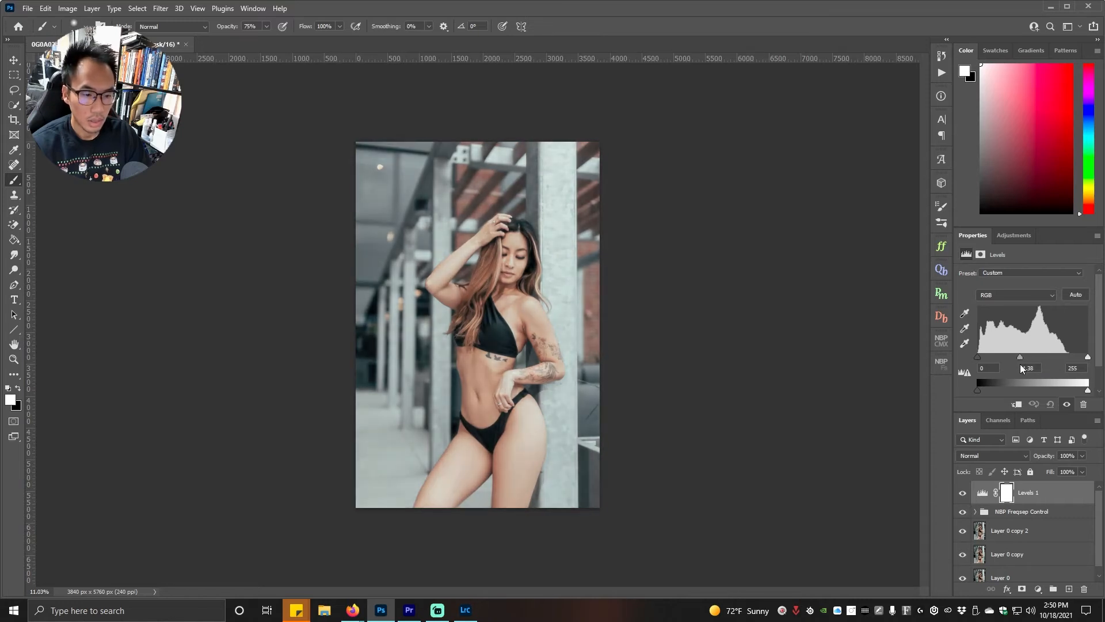
pyautogui.hotkey('ctrl', 'i')
pyautogui.click(1002, 493)
# - Set up the regular Brush tool with white (ffffff) as the foreground color and a soft tip of about 467 px
pyautogui.press('b')
pyautogui.click(7, 387)
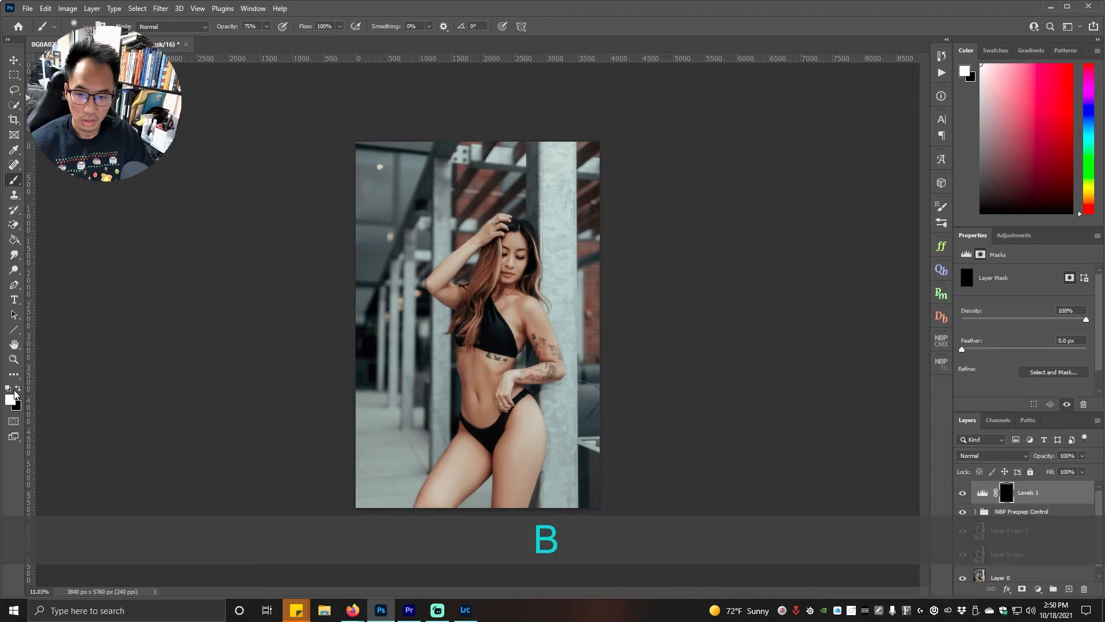
pyautogui.rightClick(18, 178)
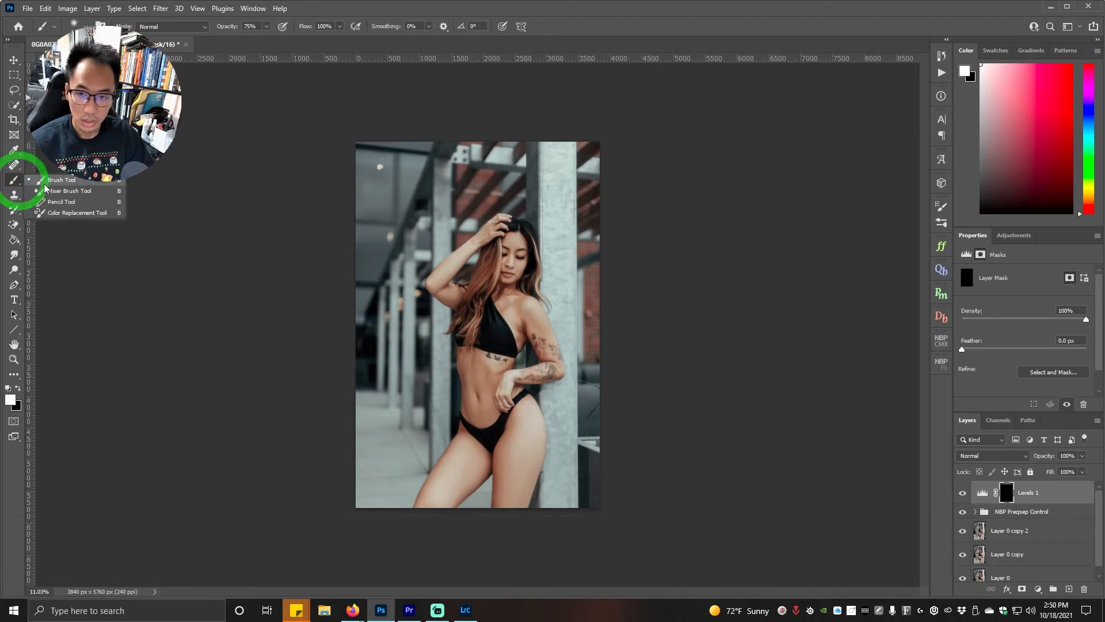
pyautogui.click(9, 388)
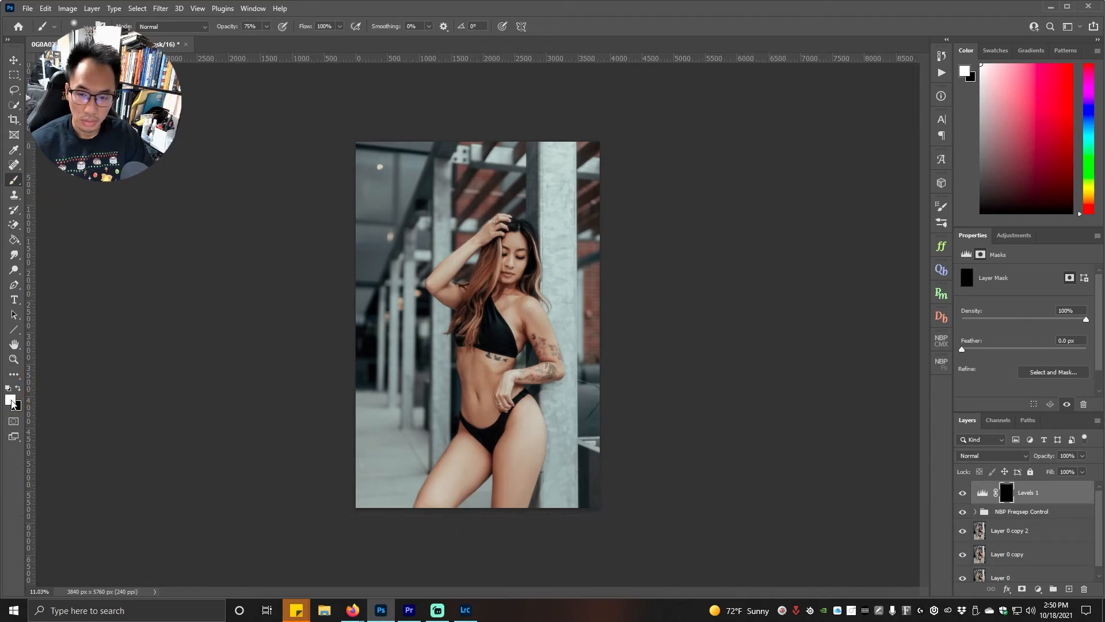
pyautogui.click(9, 399)
pyautogui.moveTo(617, 455); pyautogui.dragTo(532, 379)
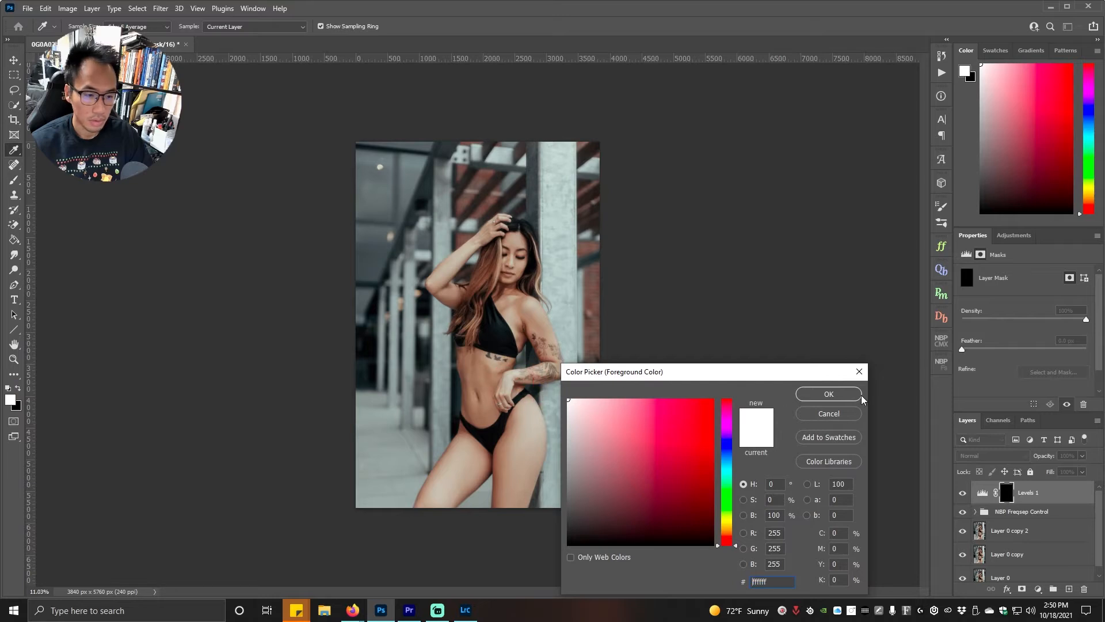
pyautogui.click(849, 396)
pyautogui.keyDown('alt'); pyautogui.click(505, 377); pyautogui.keyUp('alt')
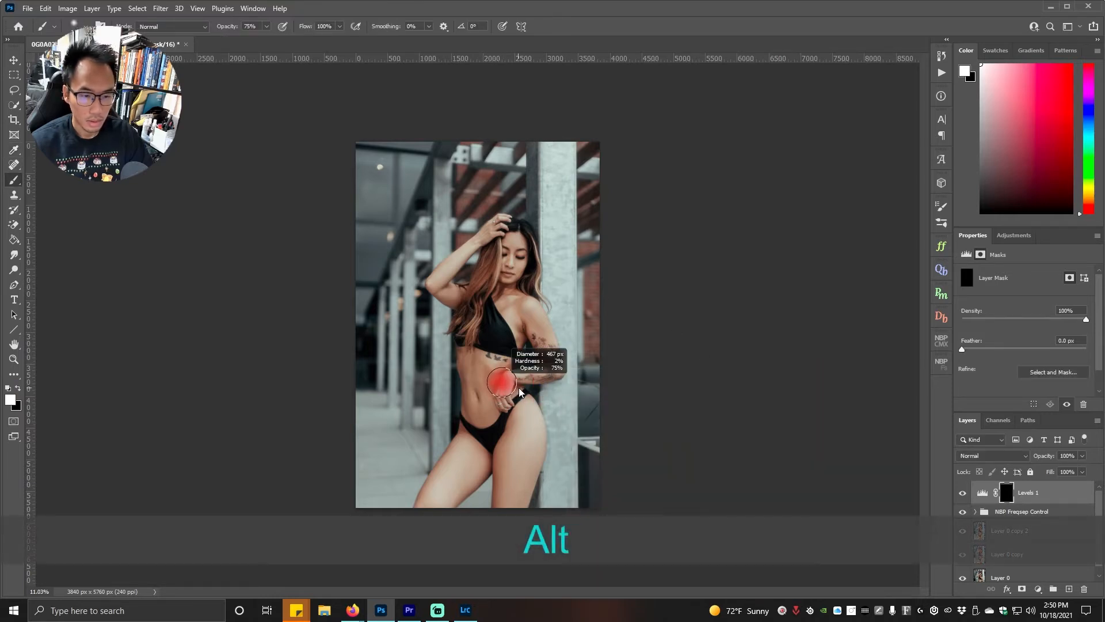
# - Paint white on the Levels 1 mask over the thighs, abdomen and shoulder to brighten their highlights
pyautogui.moveTo(510, 511); pyautogui.dragTo(507, 515)
pyautogui.moveTo(463, 464); pyautogui.dragTo(429, 511)
pyautogui.moveTo(481, 374)
pyautogui.mouseDown()
pyautogui.moveTo(487, 403)
pyautogui.moveTo(495, 361)
pyautogui.mouseUp()
pyautogui.moveTo(525, 308); pyautogui.dragTo(547, 328)
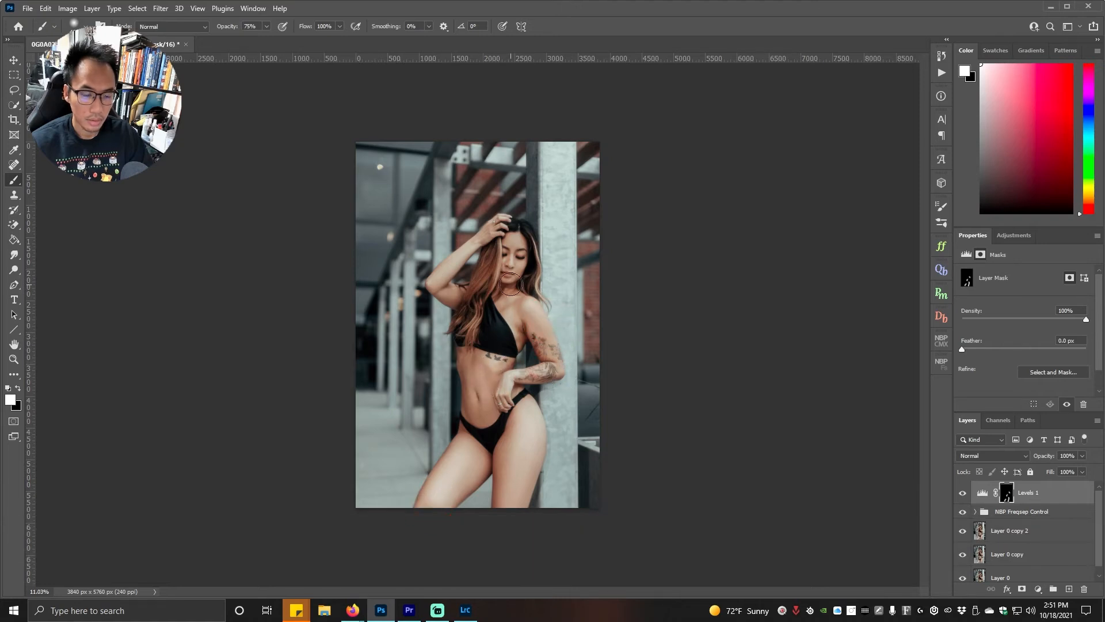
# - Brighten the face and the raised arm by painting white on the Levels 1 mask with a smaller brush
pyautogui.press('z')
pyautogui.moveTo(520, 266); pyautogui.dragTo(543, 303)
pyautogui.press('b')
pyautogui.moveTo(520, 392); pyautogui.dragTo(533, 387)
pyautogui.press('z')
pyautogui.moveTo(528, 188)
pyautogui.mouseDown()
pyautogui.moveTo(549, 166)
pyautogui.moveTo(584, 167)
pyautogui.mouseUp()
pyautogui.press('b')
pyautogui.click(523, 268)
pyautogui.moveTo(539, 343); pyautogui.dragTo(539, 330)
pyautogui.moveTo(374, 326); pyautogui.dragTo(360, 326)
pyautogui.moveTo(257, 384); pyautogui.dragTo(438, 218)
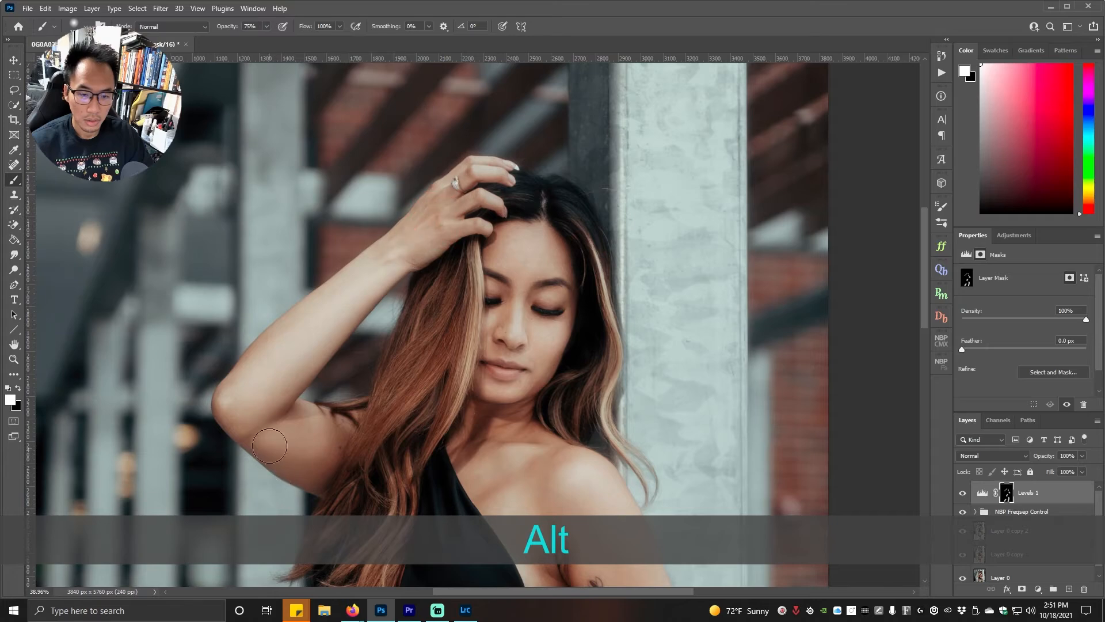
# - Compare the whole portrait with and without the Levels 1 dodging layer
pyautogui.press('z')
pyautogui.moveTo(710, 416); pyautogui.dragTo(624, 437)
pyautogui.moveTo(506, 350); pyautogui.dragTo(529, 350)
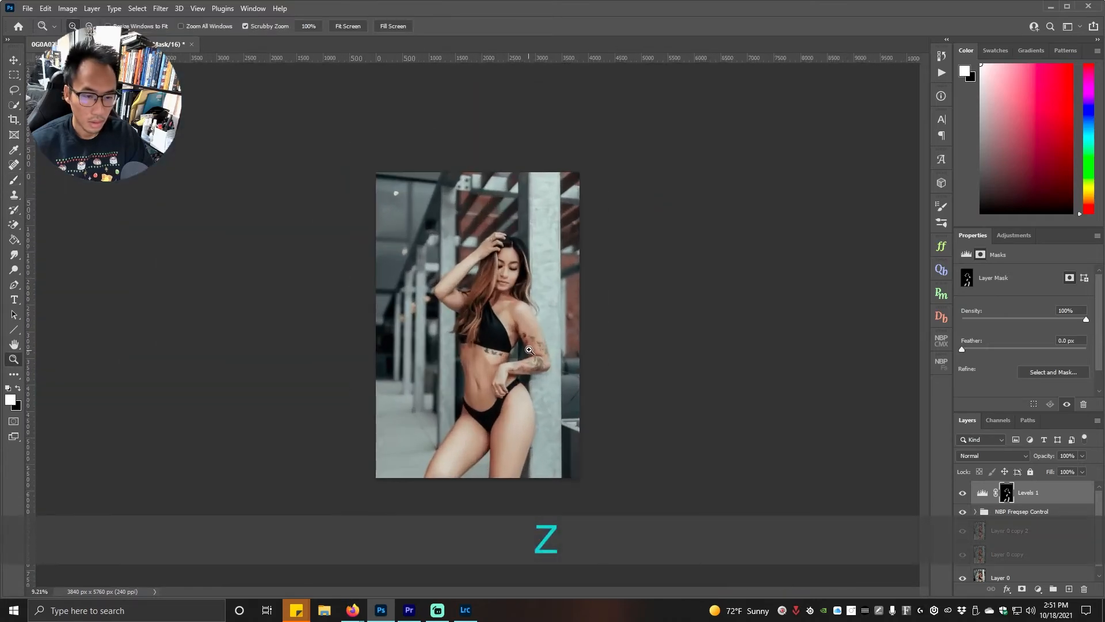
pyautogui.click(962, 495)
pyautogui.click(961, 495)
pyautogui.click(962, 494)
pyautogui.click(961, 495)
pyautogui.click(962, 495)
pyautogui.click(961, 495)
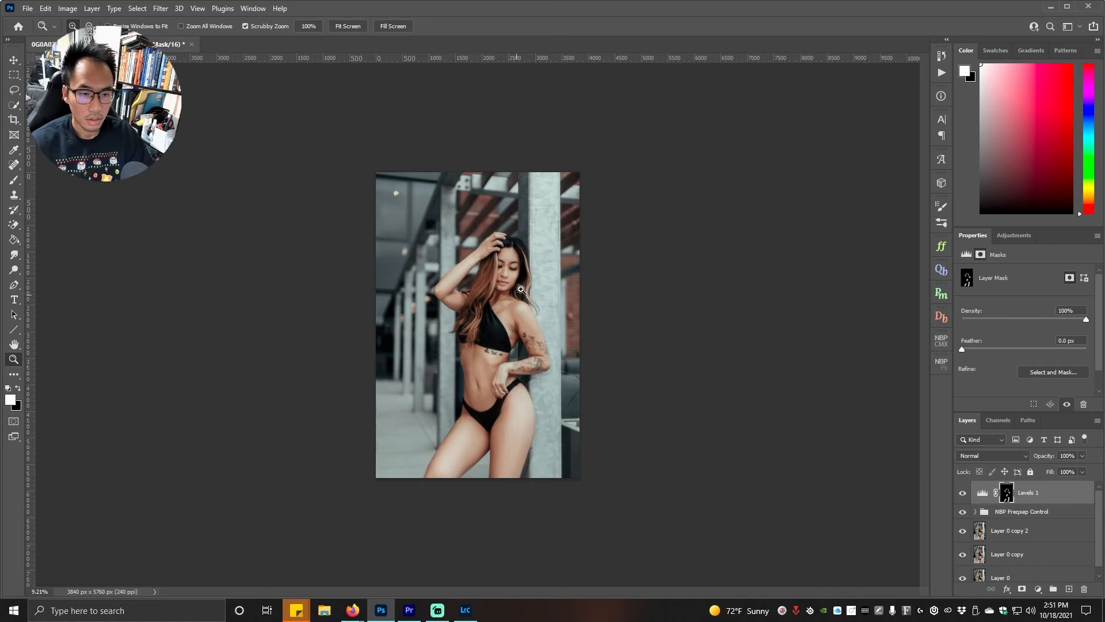
# - Reduce the Levels 1 layer's opacity to 57% and check the portrait with and without the layer
pyautogui.click(466, 264)
pyautogui.press('b')
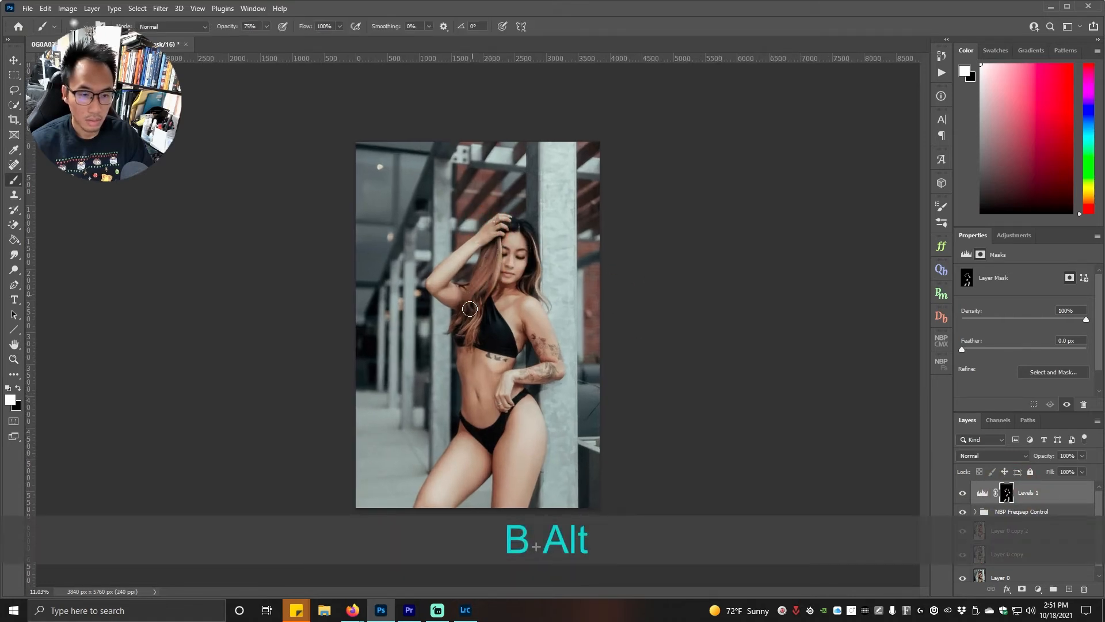
pyautogui.moveTo(1052, 458); pyautogui.dragTo(1046, 456)
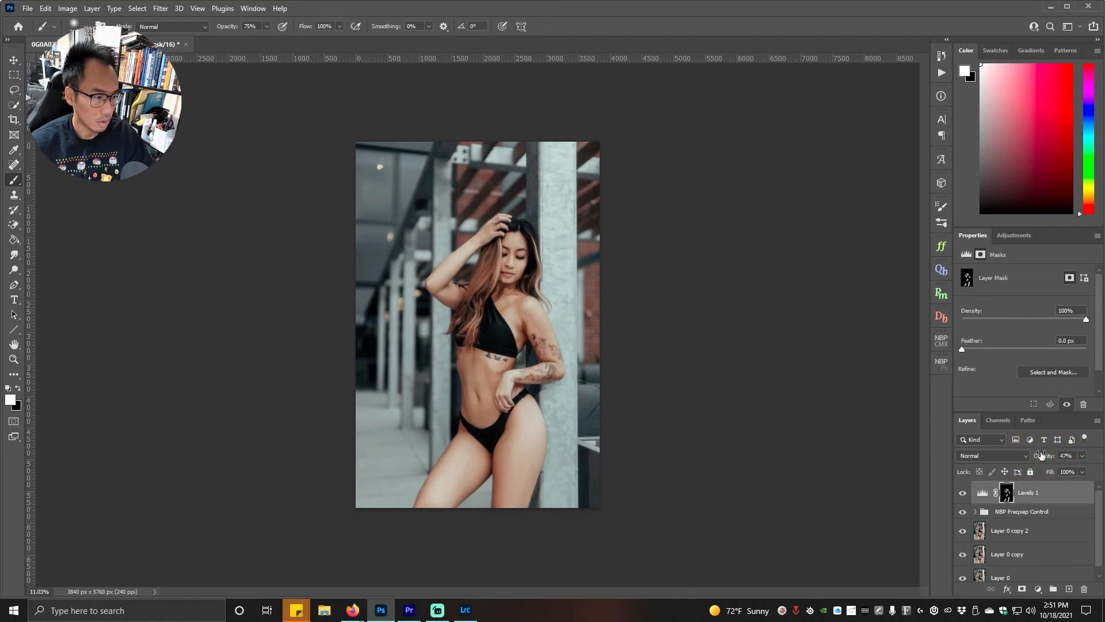
pyautogui.click(967, 493)
pyautogui.click(968, 494)
pyautogui.click(967, 493)
pyautogui.click(967, 493)
pyautogui.click(968, 493)
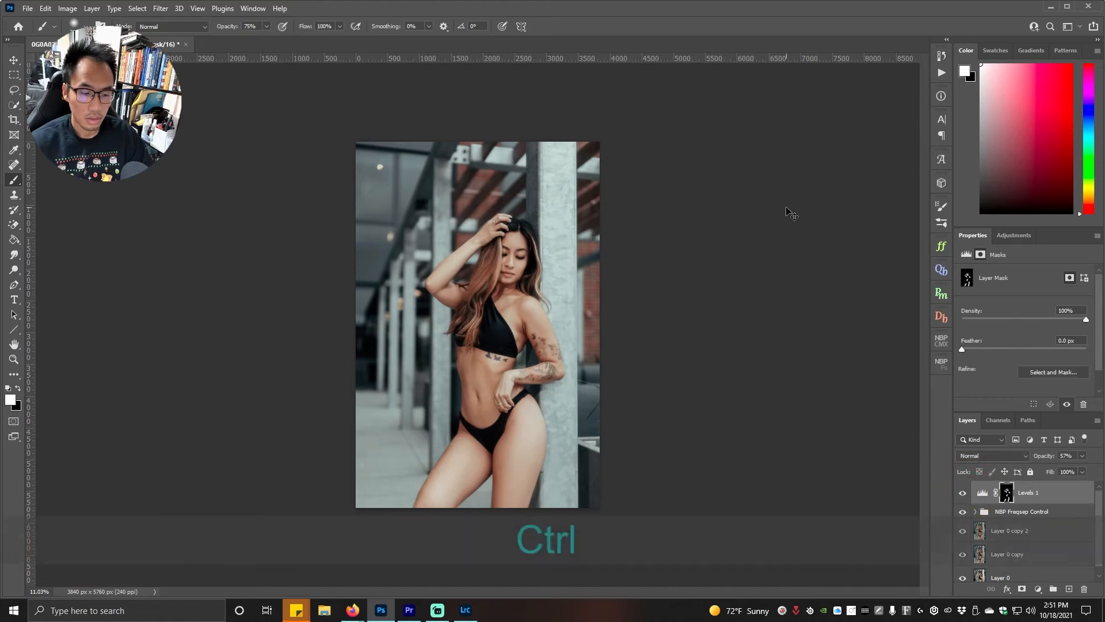
# - Save the retouched portrait and switch to Lightroom Classic
pyautogui.hotkey('ctrl', 's')
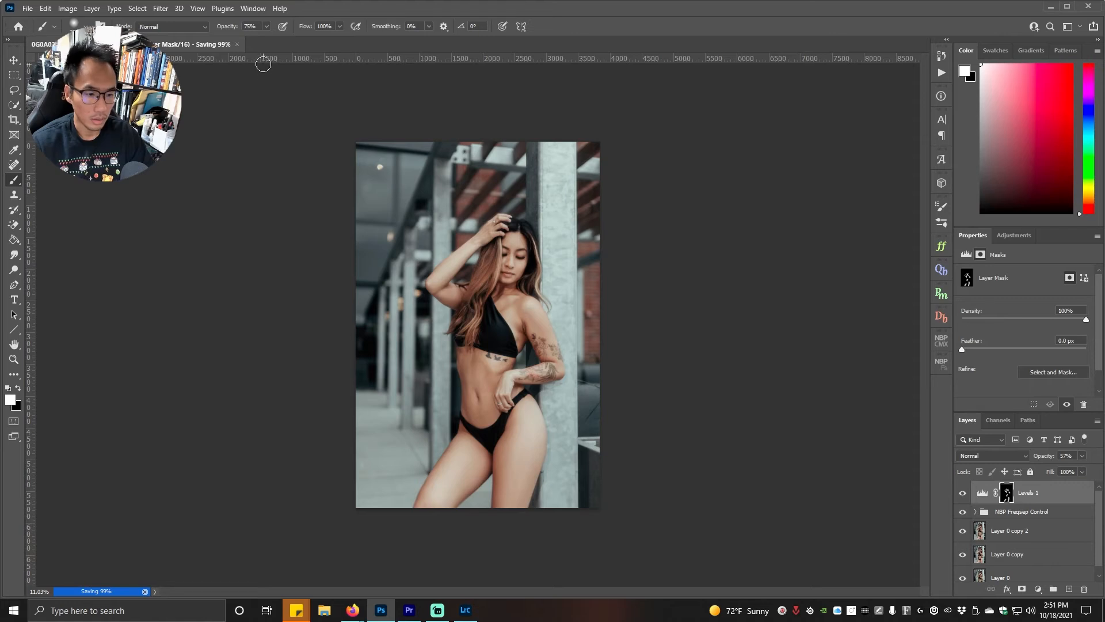
pyautogui.click(237, 45)
pyautogui.click(556, 228)
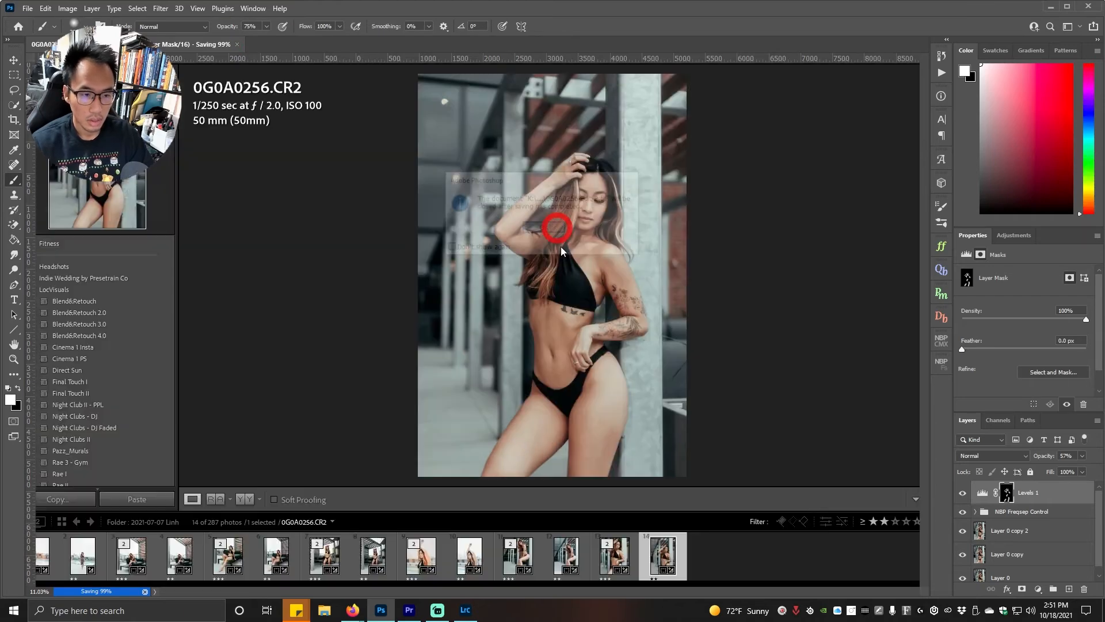
pyautogui.click(465, 610)
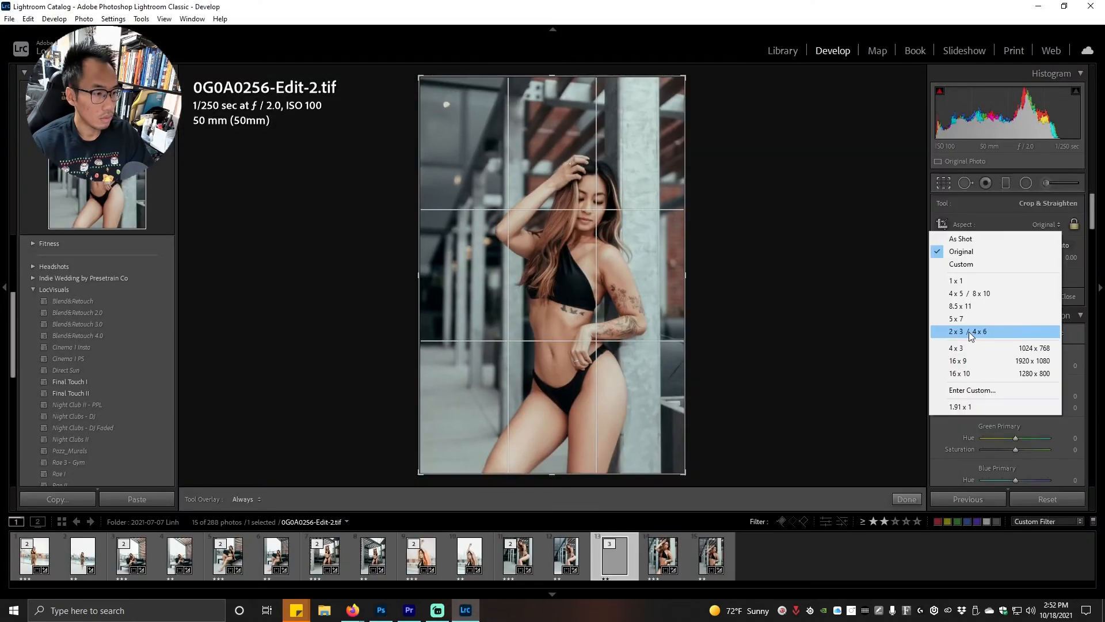
pyautogui.press('r')
pyautogui.click(1046, 225)
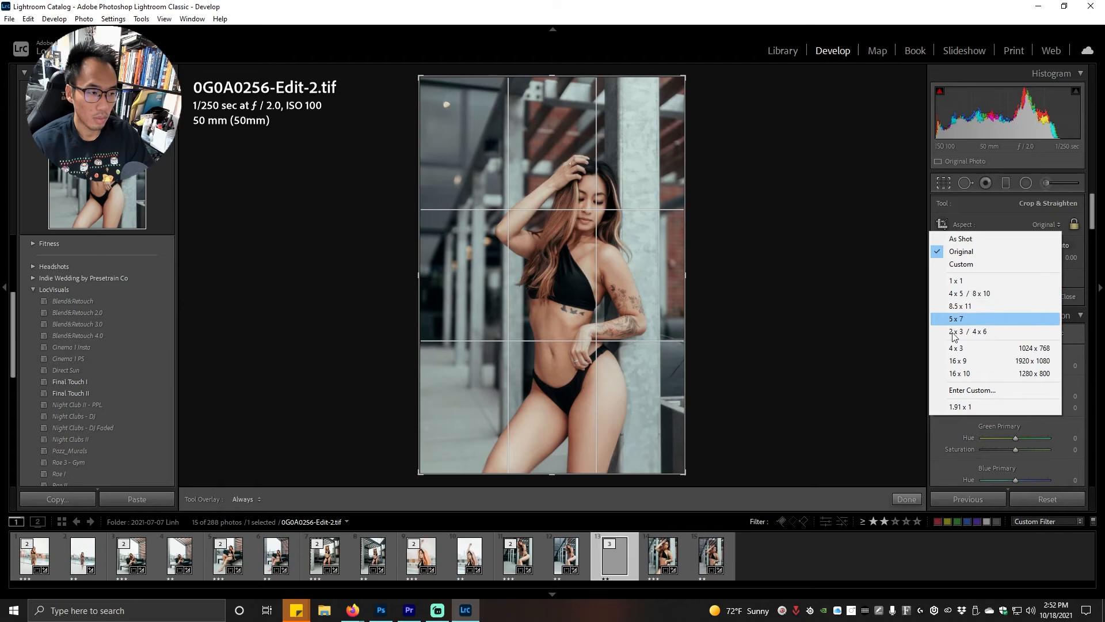
pyautogui.click(777, 318)
pyautogui.press('Return')
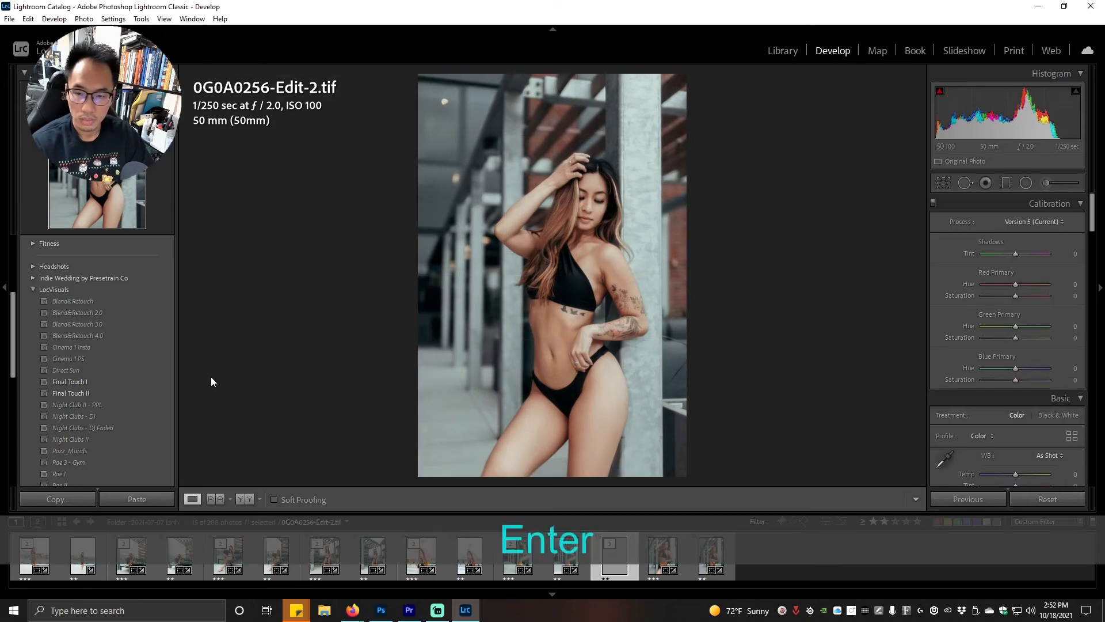
# - Apply the Final Touch II preset to 0G0A0256-Edit-2.tif and review its develop settings down to Effects
pyautogui.click(157, 392)
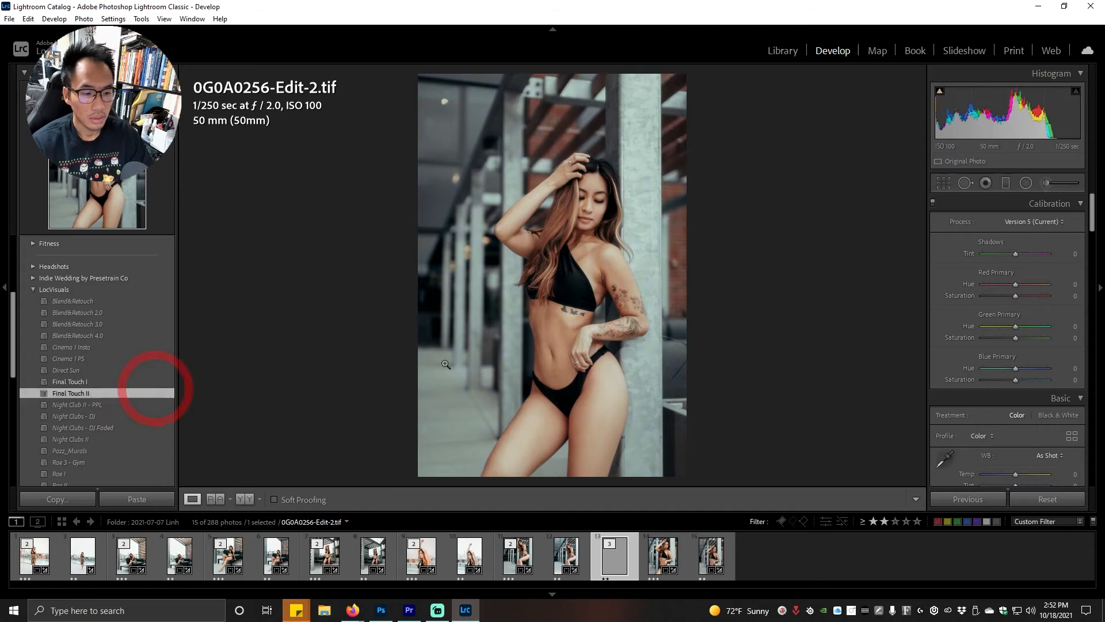
pyautogui.scroll(-8, 975, 331)
pyautogui.scroll(2, 979, 344)
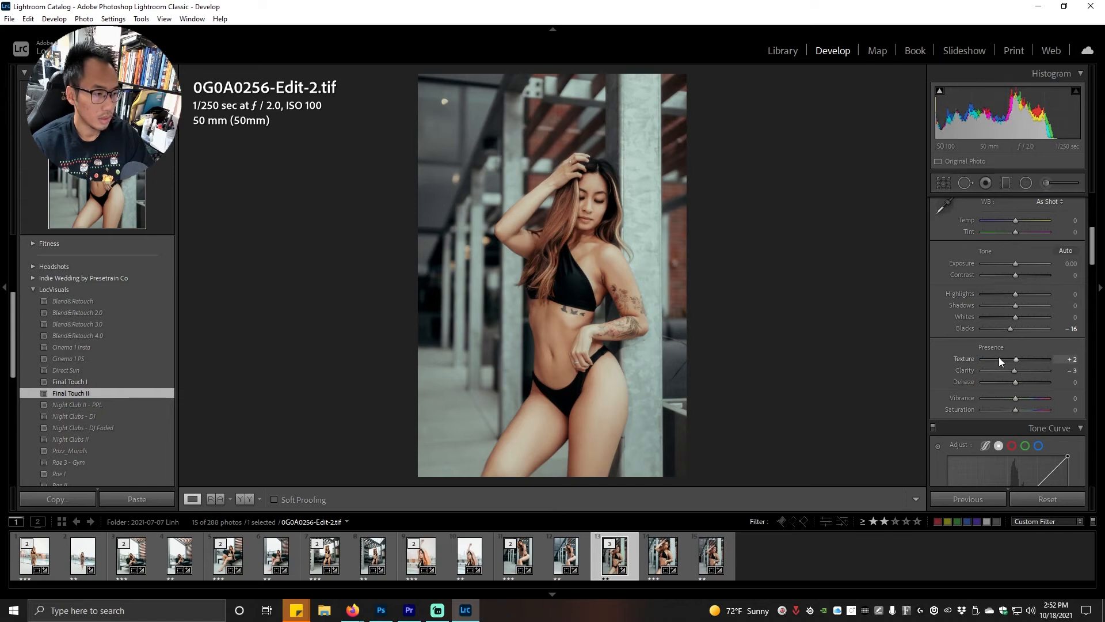
pyautogui.scroll(-15, 965, 327)
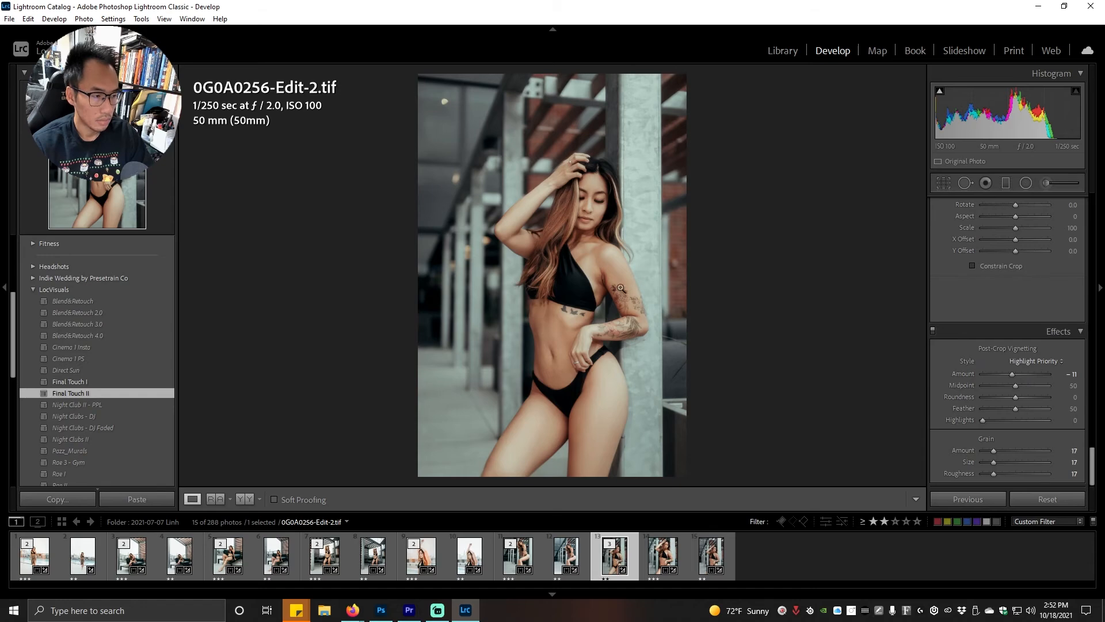
# - Inspect the face up close and set the post-crop vignetting amount to -12
pyautogui.click(604, 165)
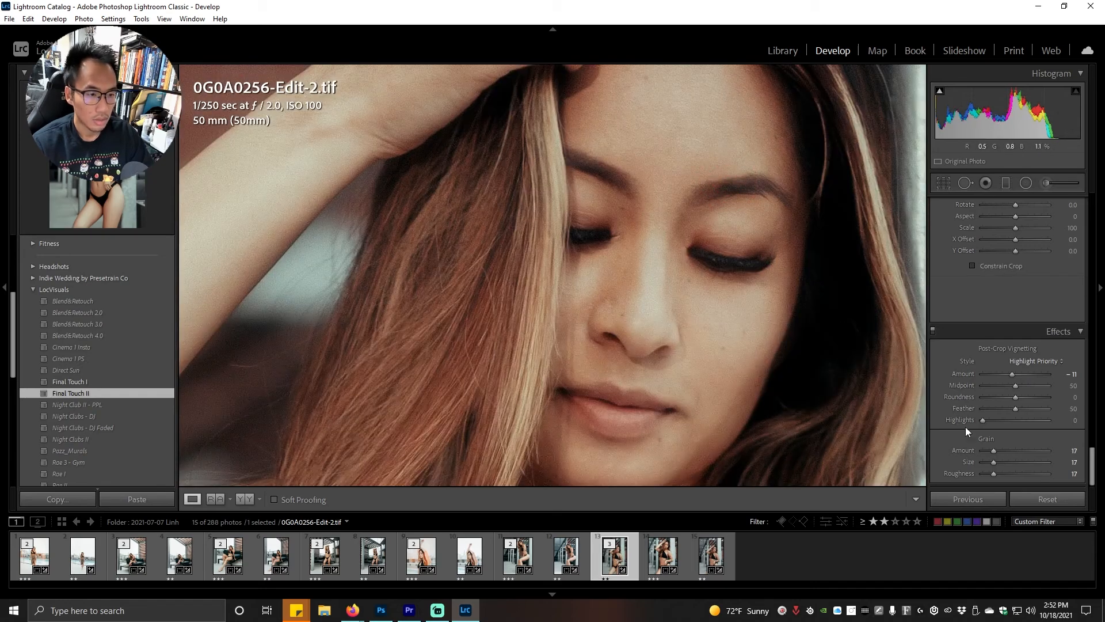
pyautogui.click(768, 270)
pyautogui.moveTo(1013, 375); pyautogui.dragTo(1013, 374)
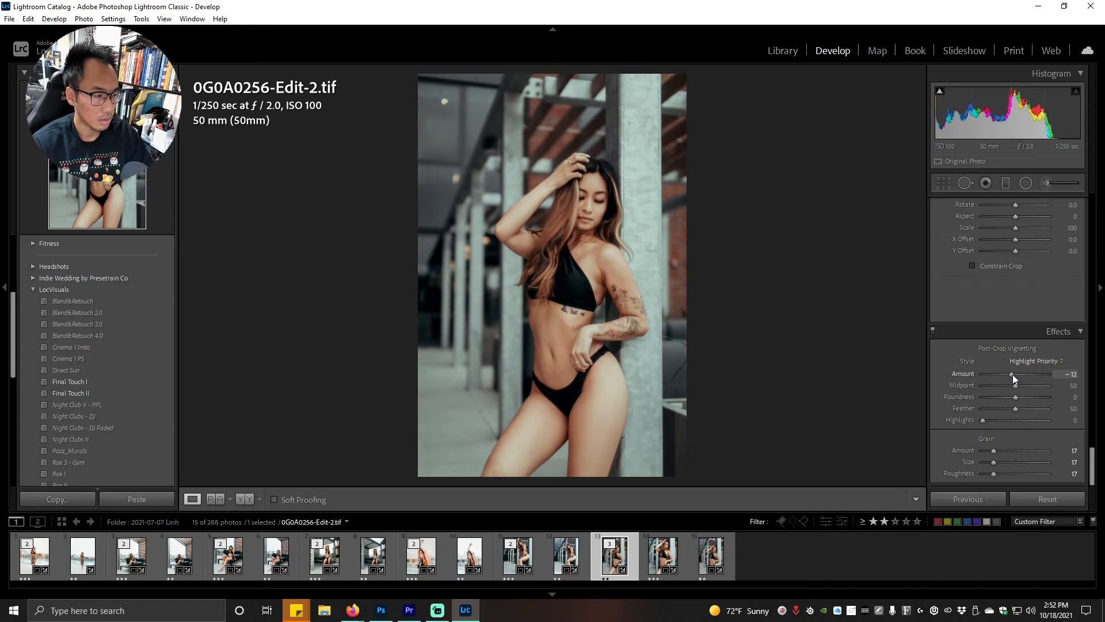
# - Review the preset's detail and color grading settings, and slightly fine-tune the Highlights color wheel
pyautogui.scroll(6, 1019, 414)
pyautogui.scroll(8, 1013, 415)
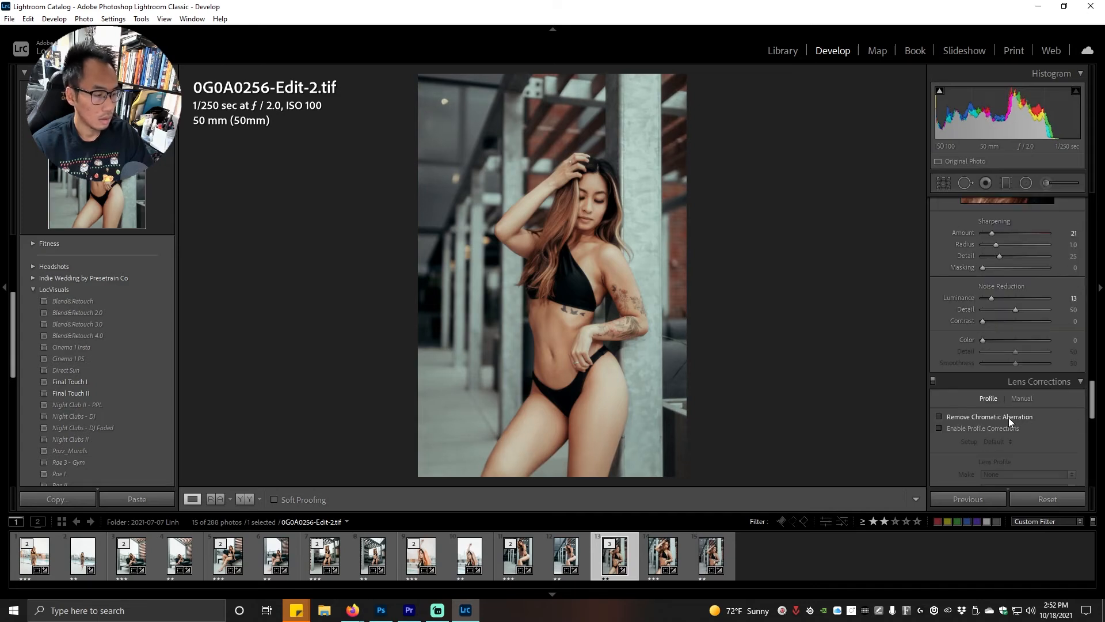
pyautogui.scroll(3, 1049, 382)
pyautogui.scroll(-3, 1030, 421)
pyautogui.scroll(7, 978, 397)
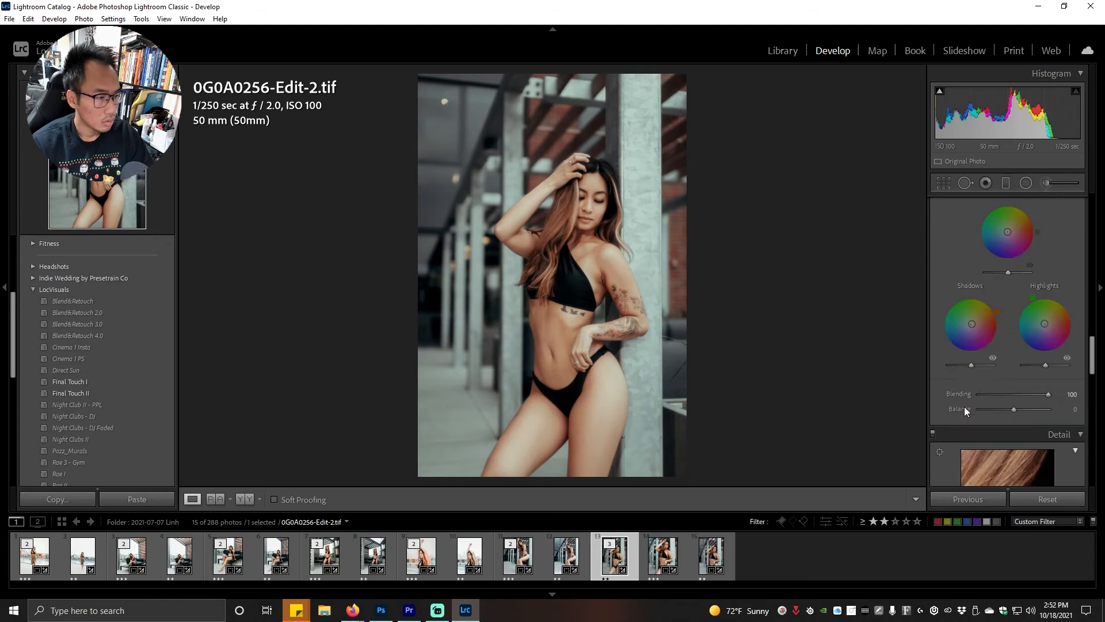
pyautogui.scroll(-2, 961, 373)
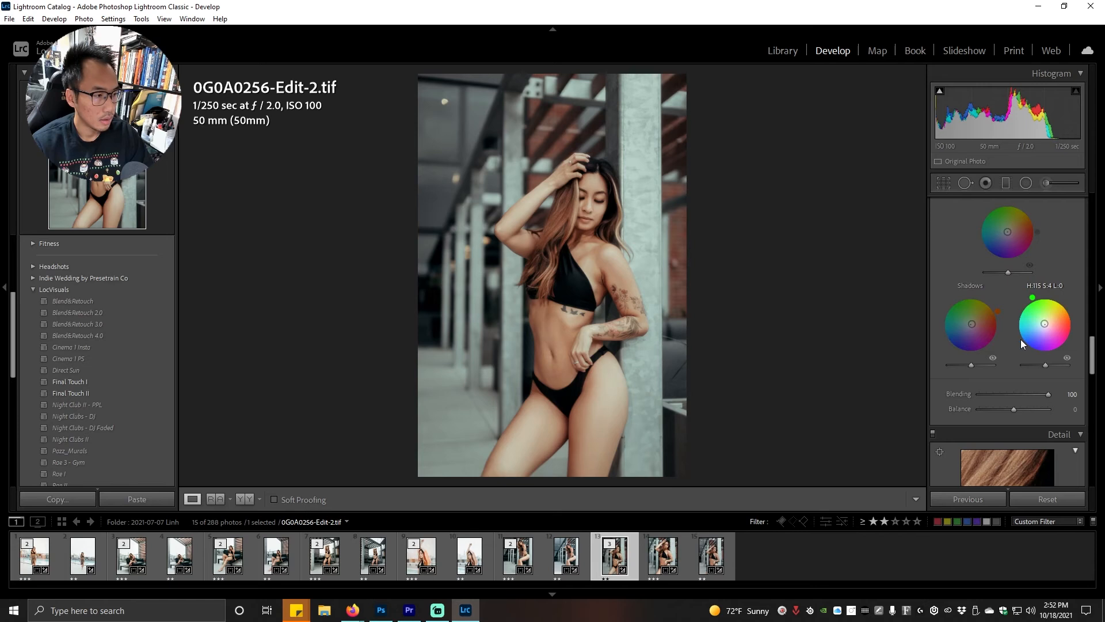
pyautogui.scroll(2, 1023, 333)
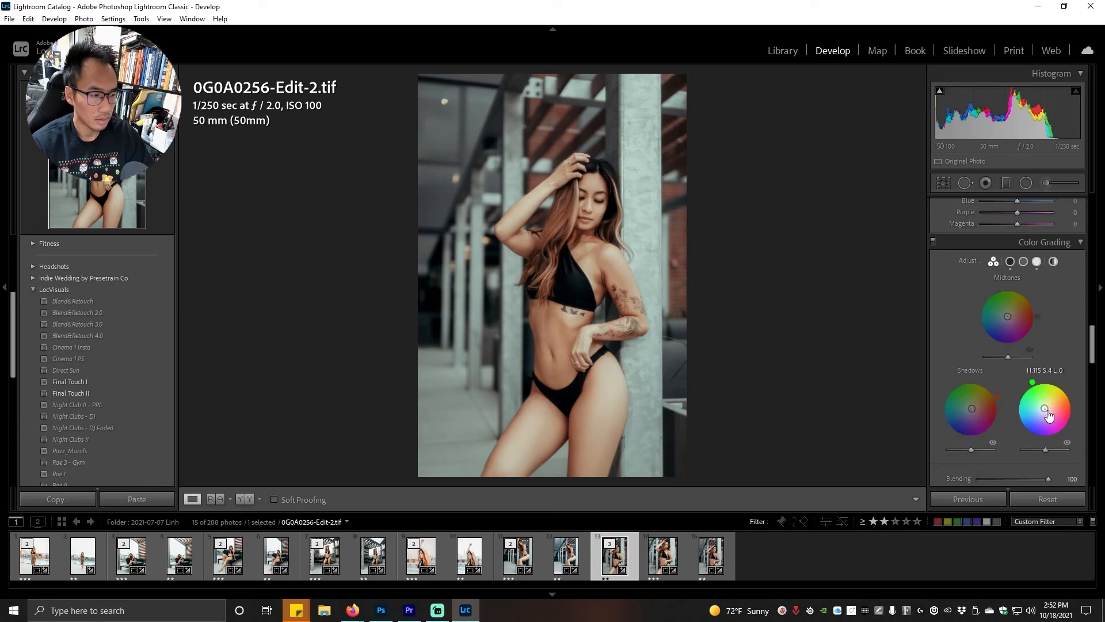
pyautogui.moveTo(1045, 408); pyautogui.dragTo(1044, 407)
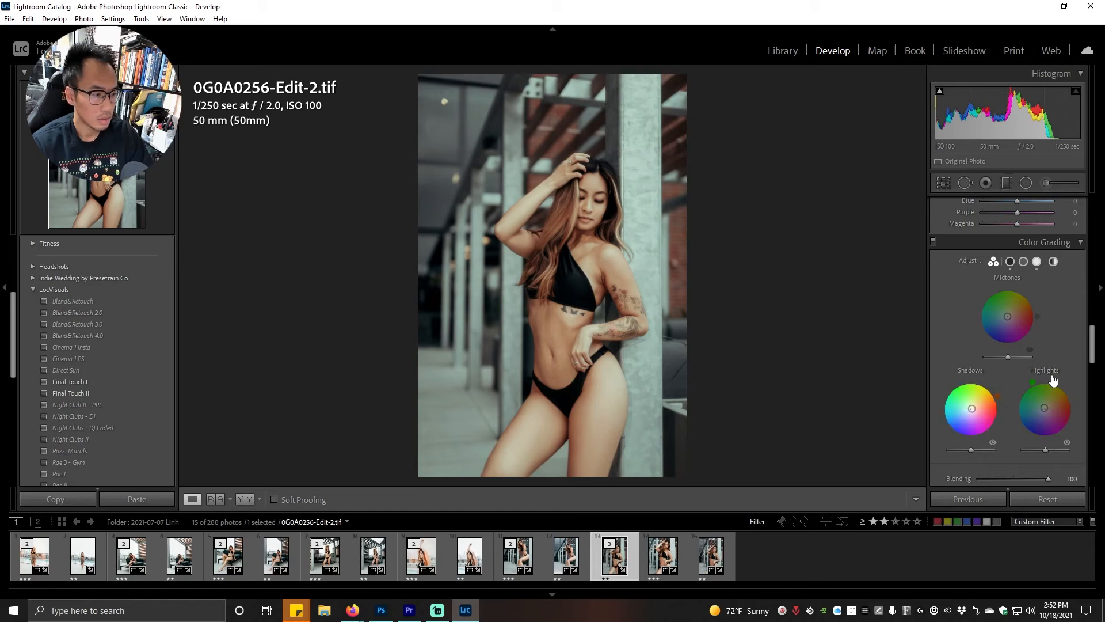
# - Shift the Shadows color grading hue to magenta and reduce its saturation to a faint tint
pyautogui.click(1044, 372)
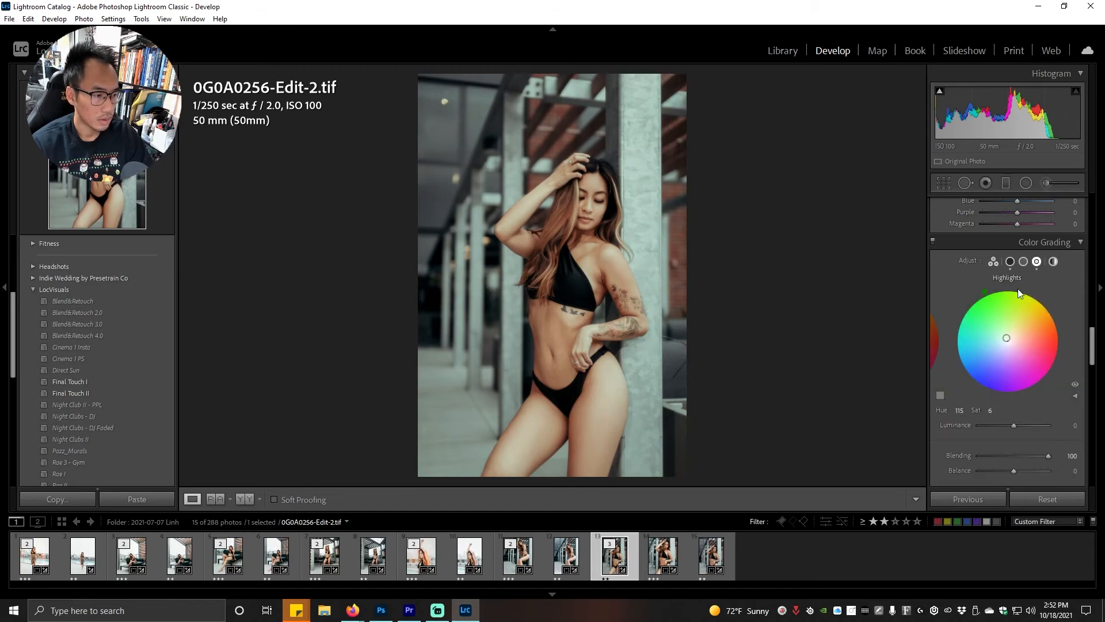
pyautogui.click(993, 261)
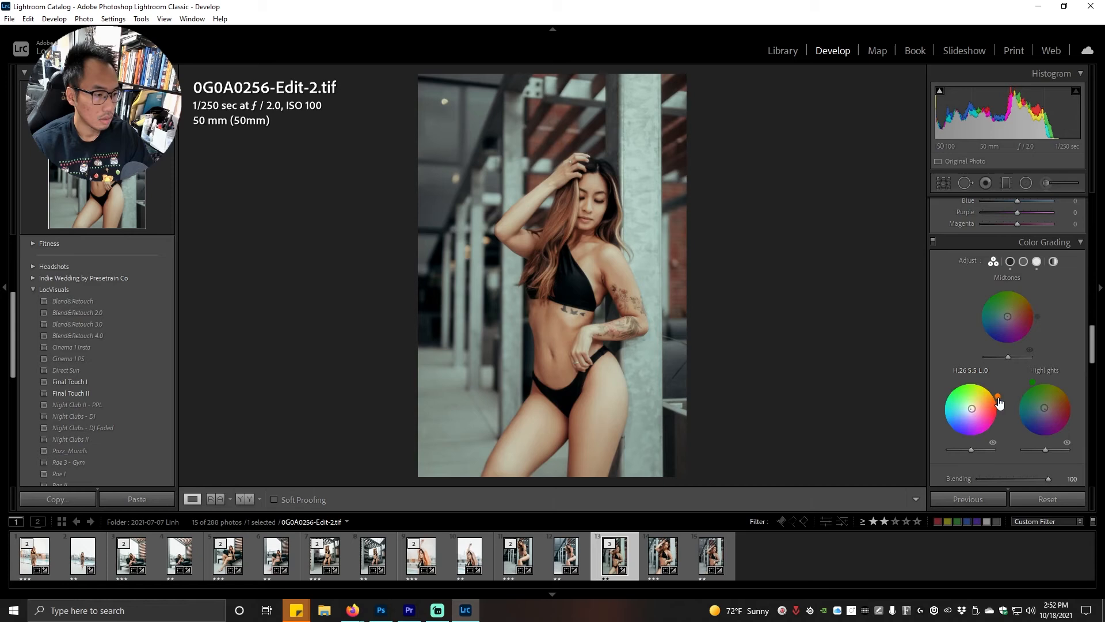
pyautogui.moveTo(999, 403)
pyautogui.mouseDown()
pyautogui.moveTo(987, 384)
pyautogui.moveTo(944, 397)
pyautogui.moveTo(988, 434)
pyautogui.moveTo(960, 437)
pyautogui.moveTo(969, 414)
pyautogui.moveTo(990, 432)
pyautogui.moveTo(1000, 417)
pyautogui.mouseUp()
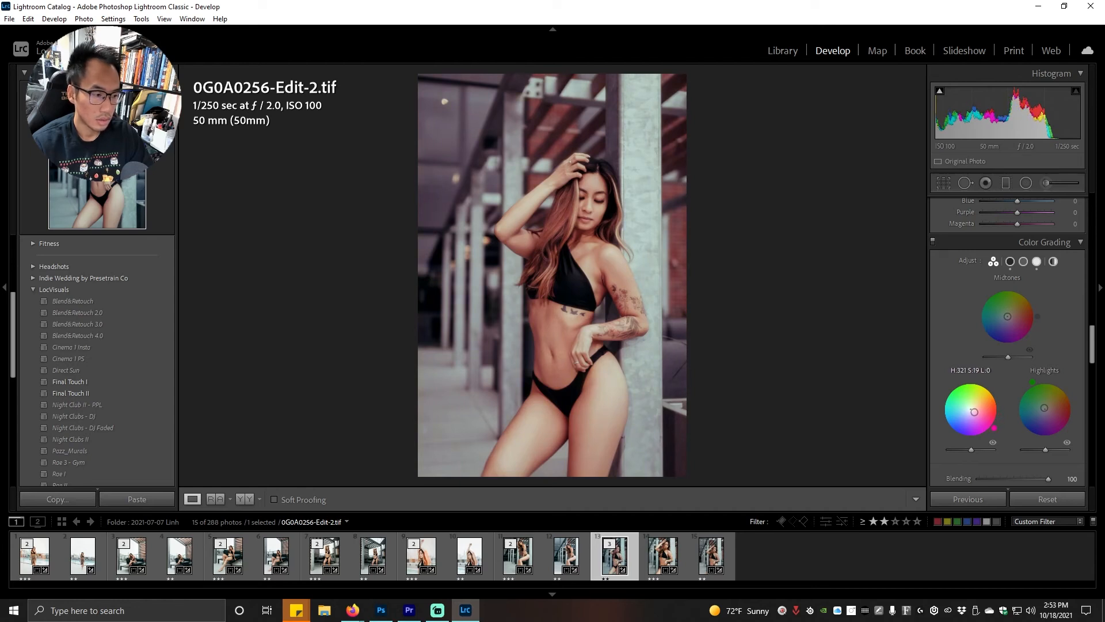
pyautogui.moveTo(972, 413); pyautogui.dragTo(972, 410)
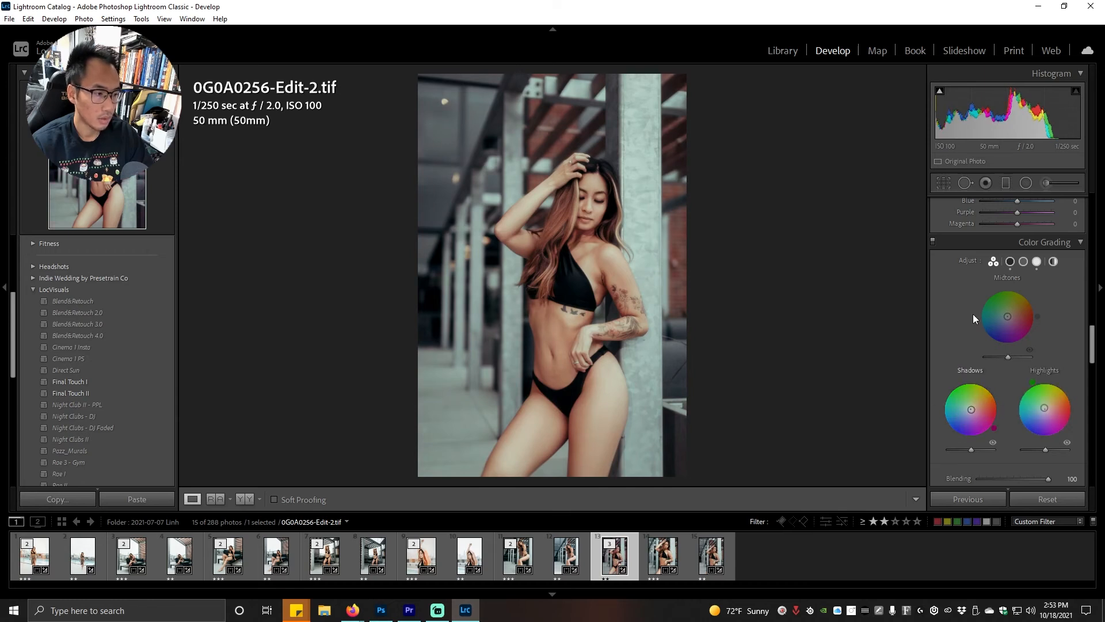
# - Compare the portrait with the color grading adjustments switched off and back on
pyautogui.click(936, 242)
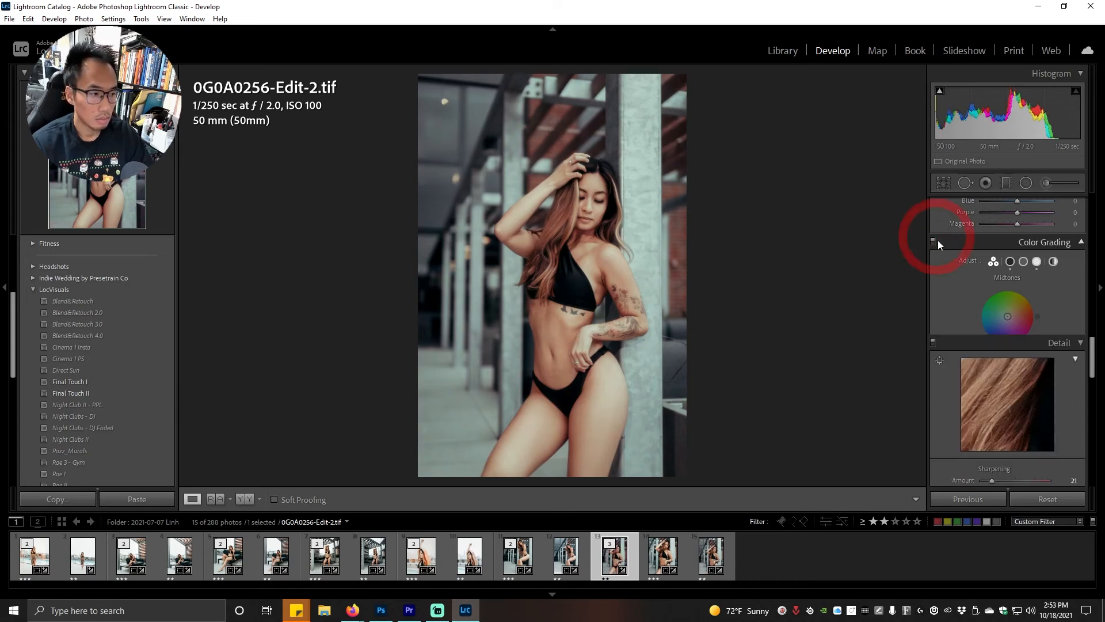
pyautogui.click(932, 213)
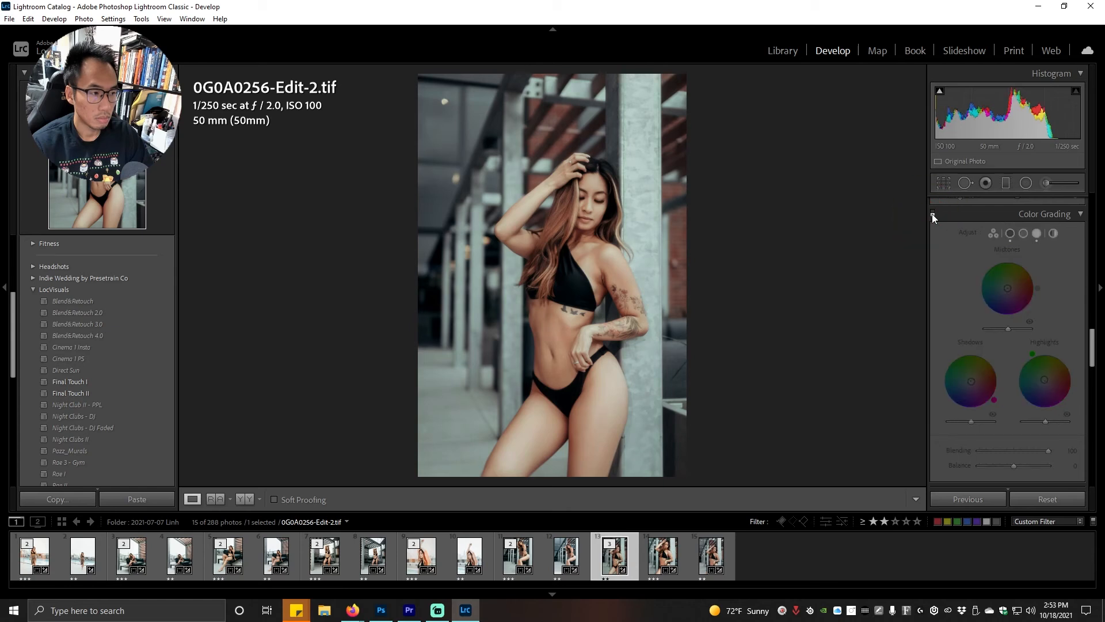
pyautogui.click(931, 213)
pyautogui.click(932, 213)
pyautogui.click(931, 213)
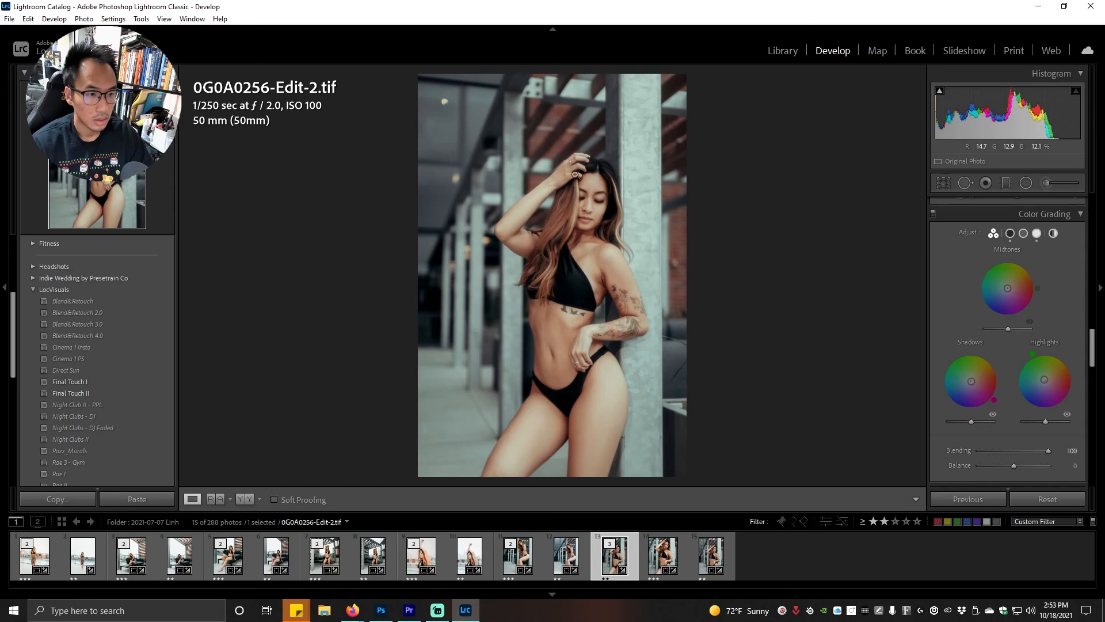
# - Crop the portrait to a 4 x 5 / 8 x 10 aspect ratio, tightening and repositioning the frame around the model
pyautogui.click(939, 181)
pyautogui.click(1049, 225)
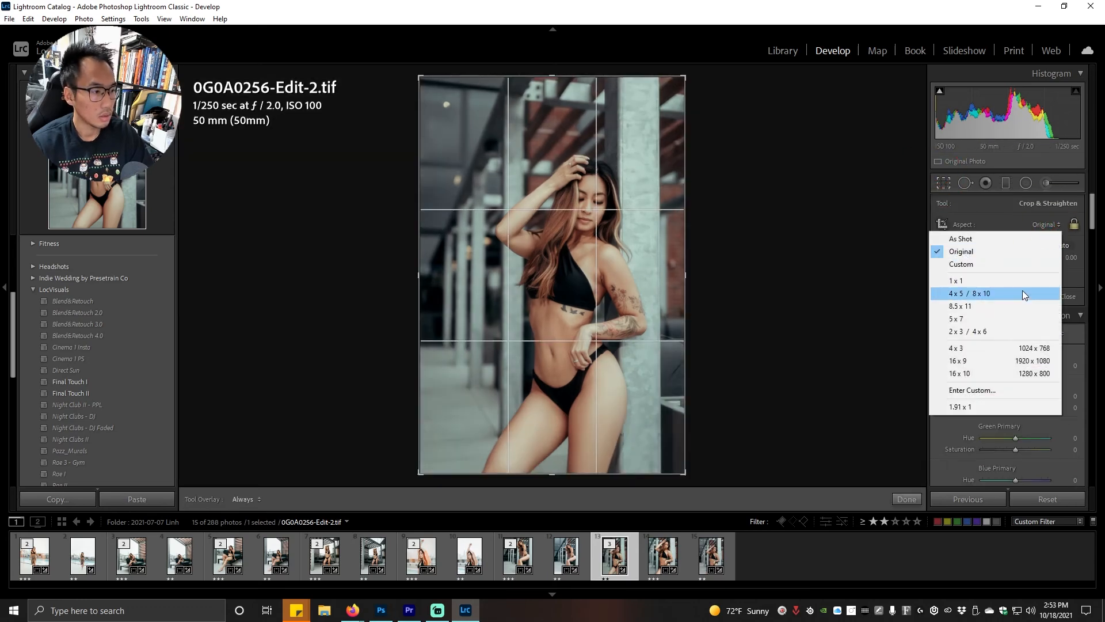
pyautogui.click(1022, 291)
pyautogui.moveTo(569, 255); pyautogui.dragTo(568, 249)
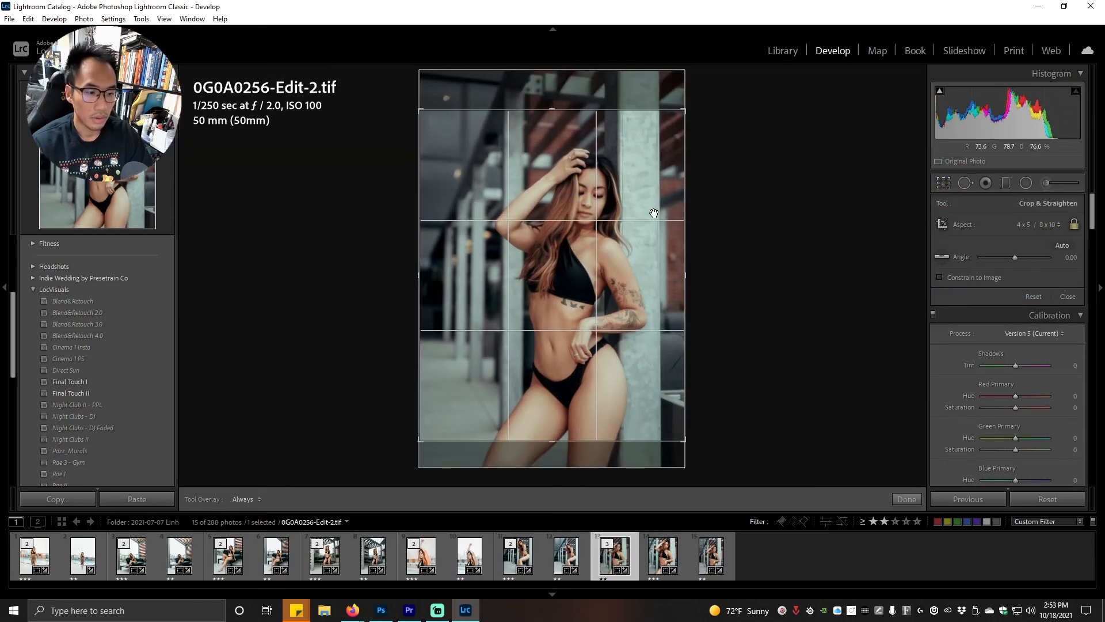
pyautogui.moveTo(686, 199); pyautogui.dragTo(674, 202)
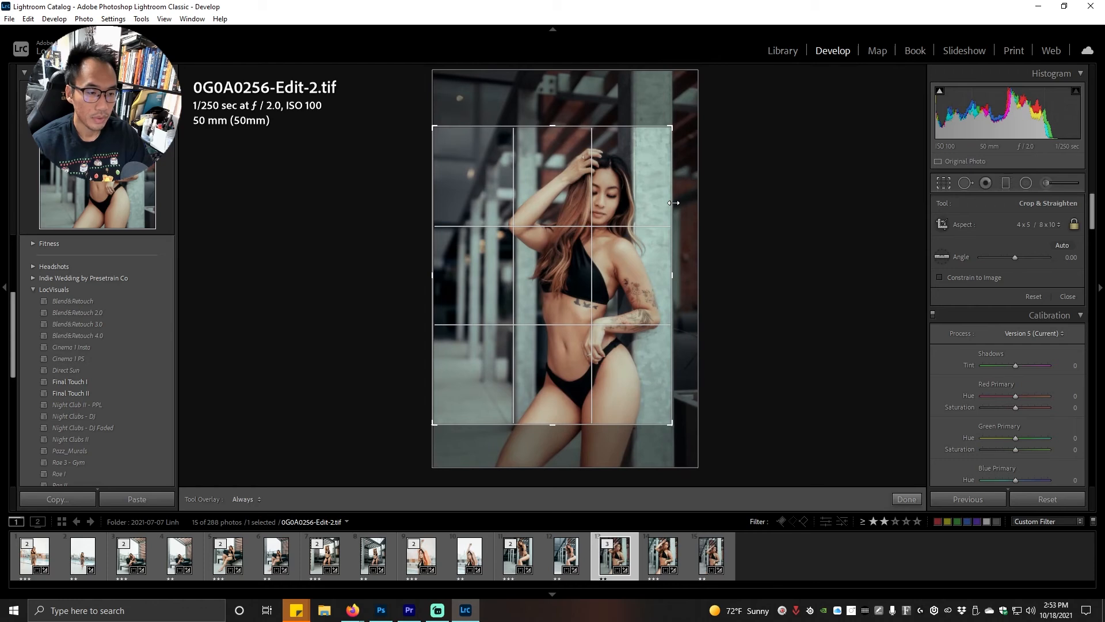
pyautogui.moveTo(589, 269); pyautogui.dragTo(575, 271)
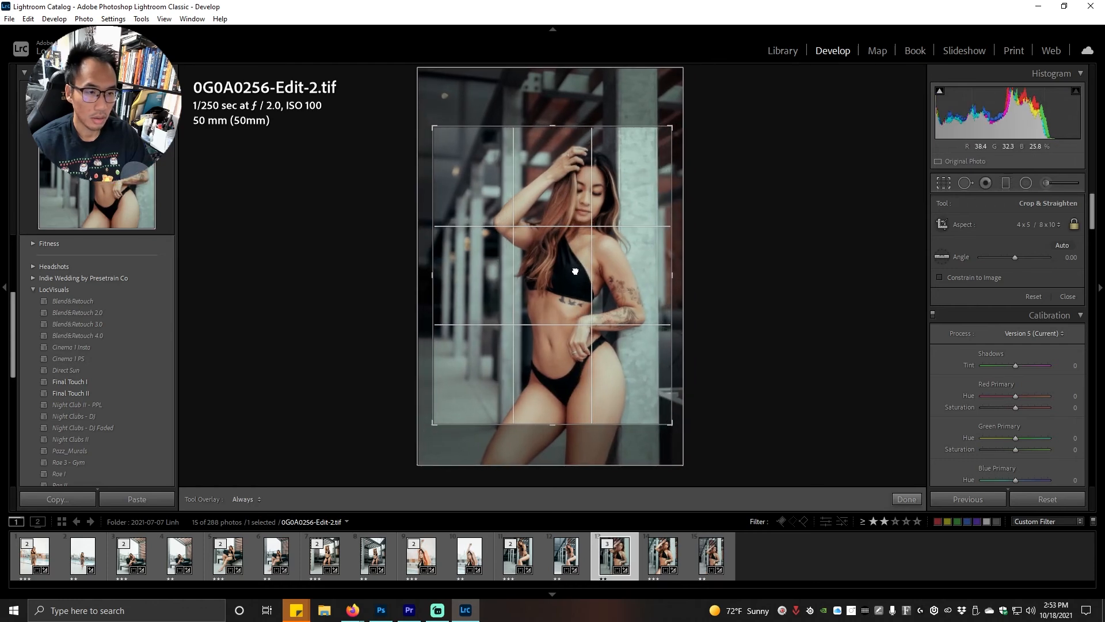
pyautogui.moveTo(574, 424); pyautogui.dragTo(568, 431)
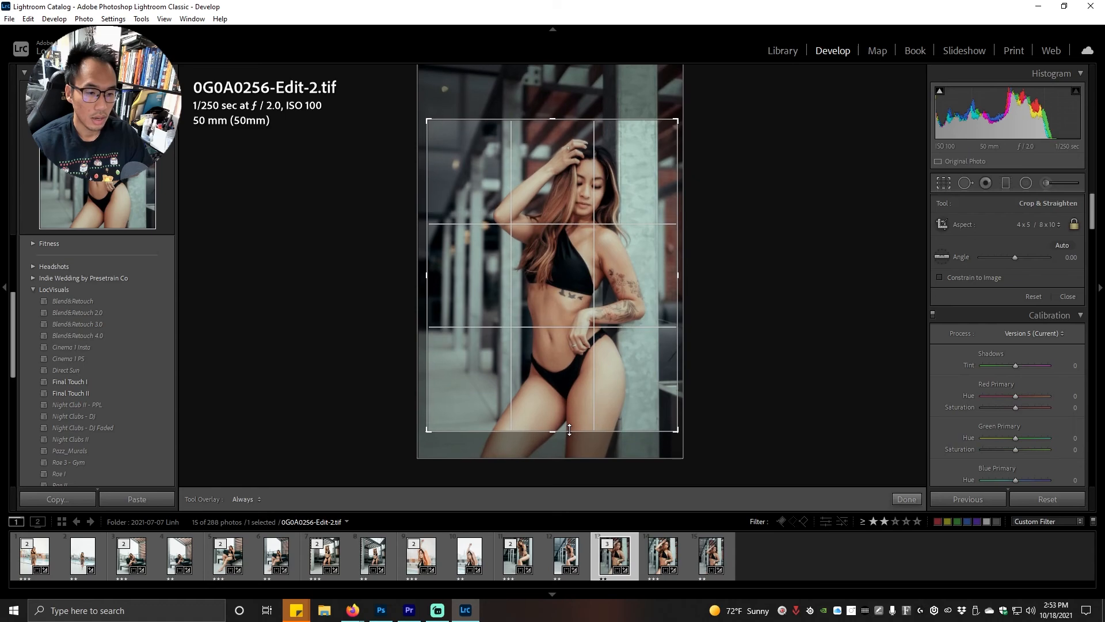
pyautogui.click(571, 221)
pyautogui.press('Return')
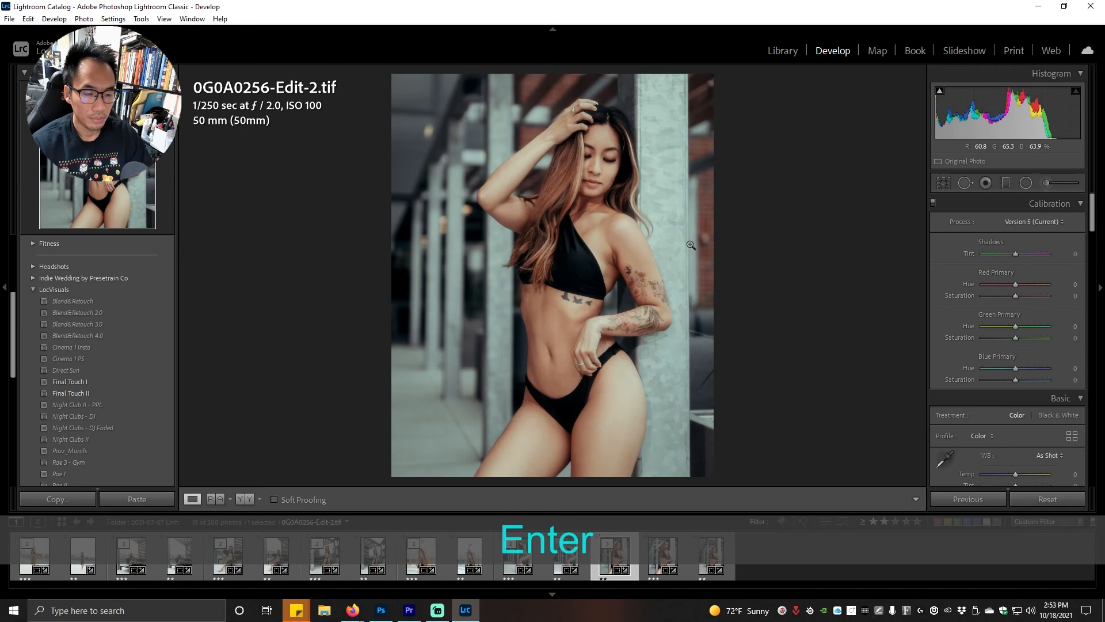
# - Start exporting the portrait and choose the Export folder inside the July shoot's YOUTUBE VIDEO folder as the destination
pyautogui.rightClick(838, 403)
pyautogui.click(786, 531)
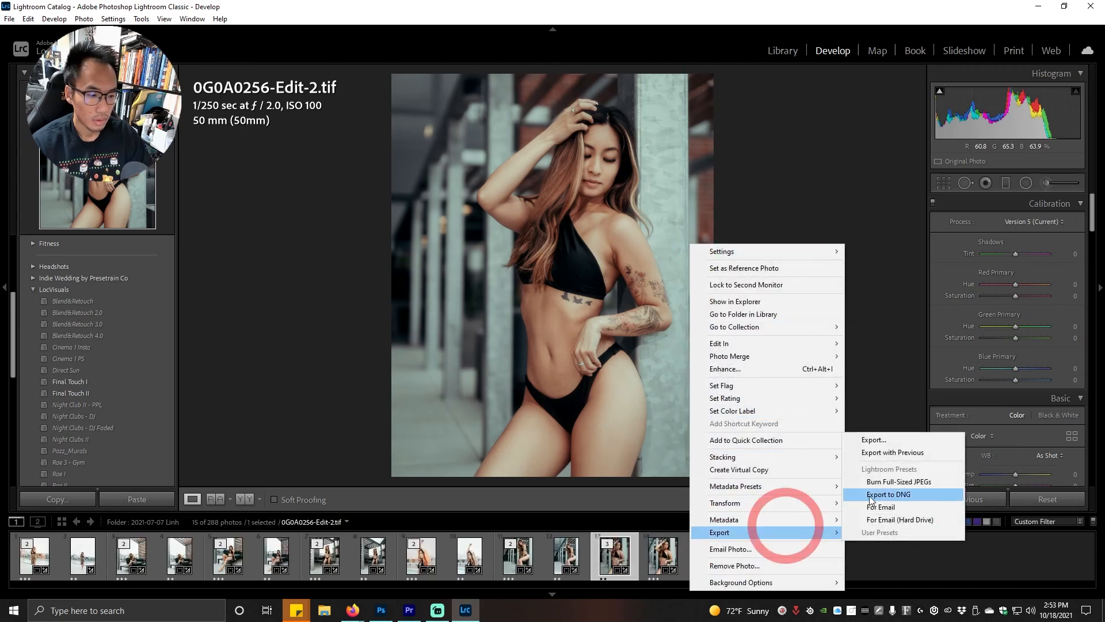
pyautogui.click(878, 438)
pyautogui.click(669, 242)
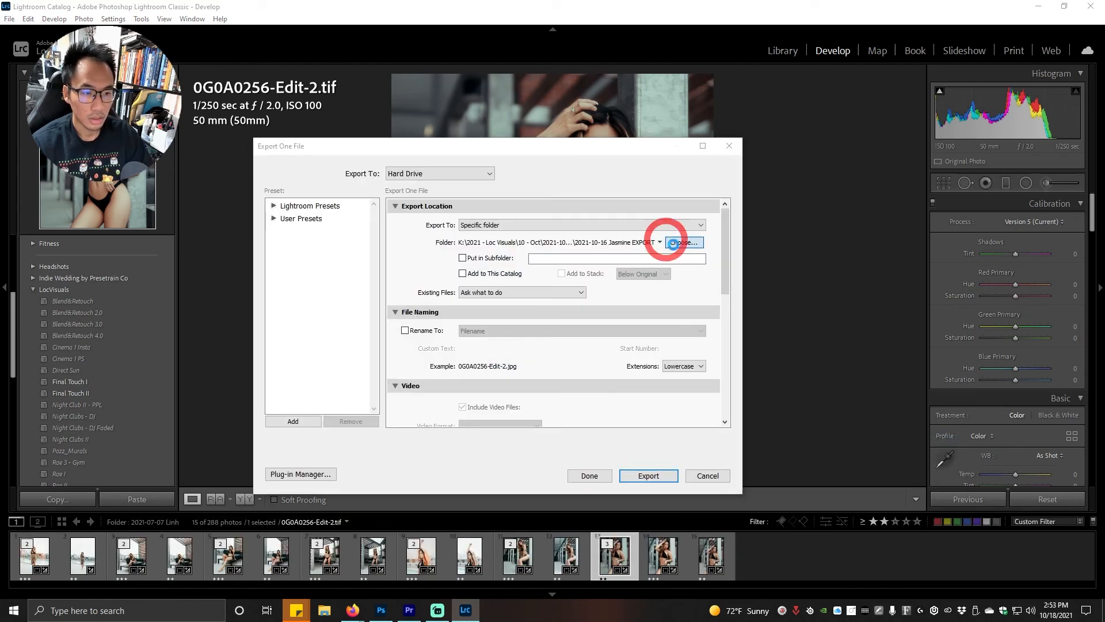
pyautogui.click(389, 185)
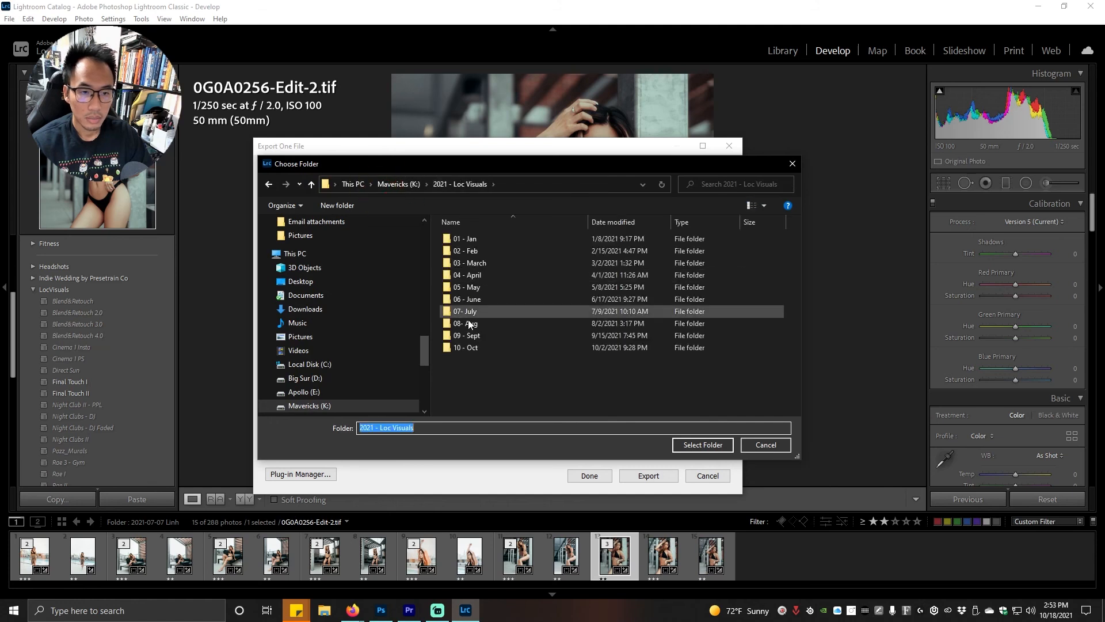
pyautogui.doubleClick(502, 310)
pyautogui.doubleClick(520, 238)
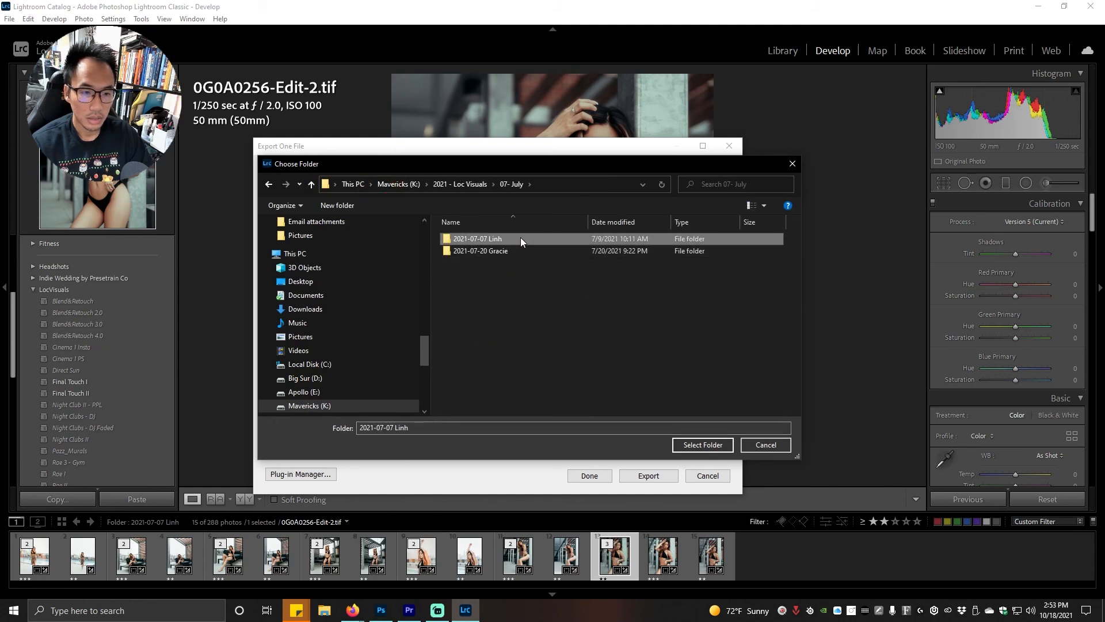
pyautogui.doubleClick(526, 276)
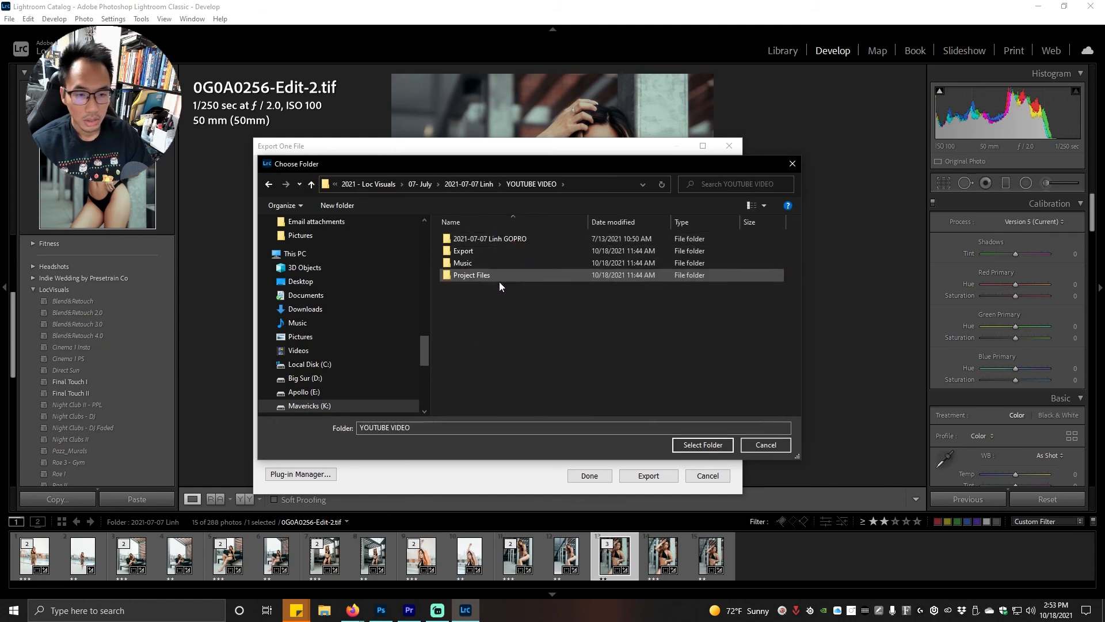
pyautogui.doubleClick(528, 262)
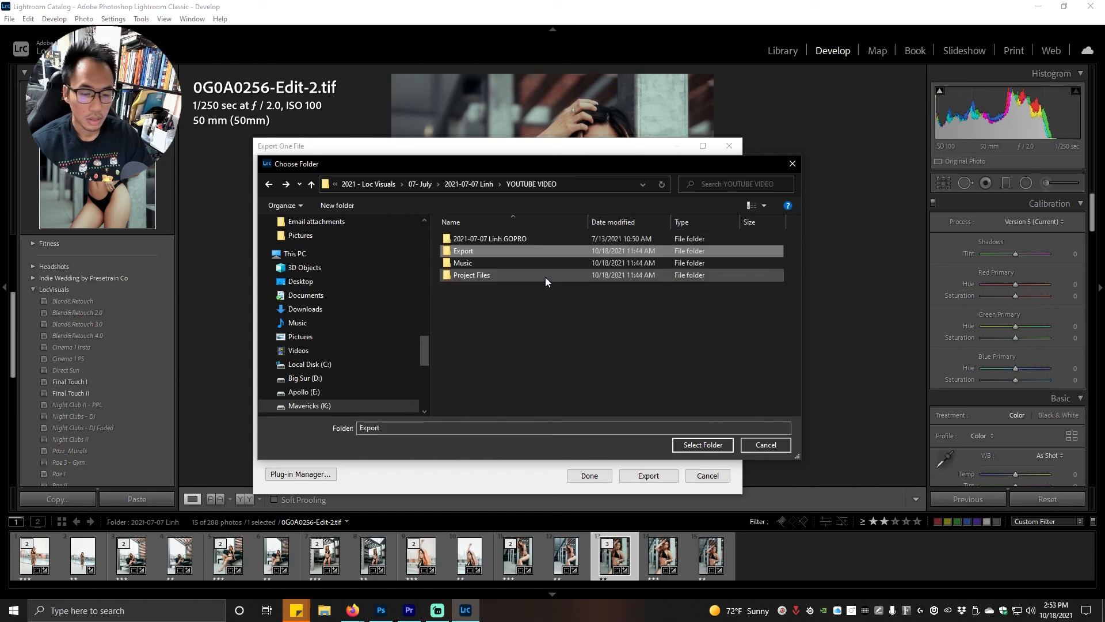
pyautogui.click(701, 445)
# - Export the portrait as an sRGB JPEG at quality 75 and 72 pixels per inch, with High output sharpening for Screen
pyautogui.moveTo(725, 278); pyautogui.dragTo(734, 357)
pyautogui.moveTo(663, 284); pyautogui.dragTo(718, 290)
pyautogui.click(665, 286)
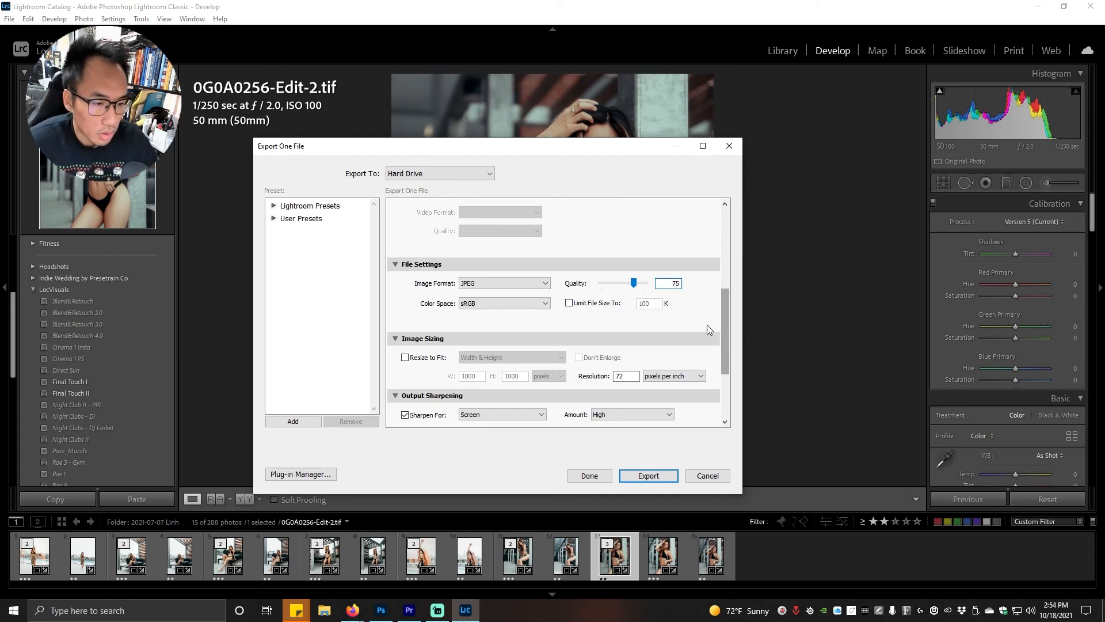
pyautogui.moveTo(725, 324); pyautogui.dragTo(733, 348)
pyautogui.moveTo(625, 314); pyautogui.dragTo(612, 316)
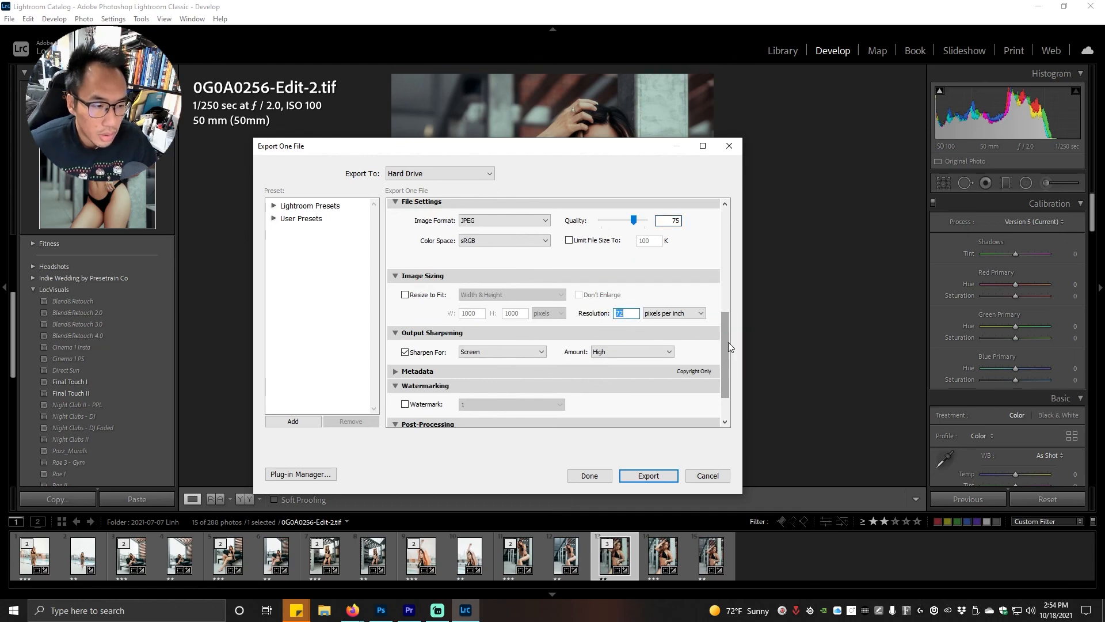
pyautogui.moveTo(726, 343); pyautogui.dragTo(726, 352)
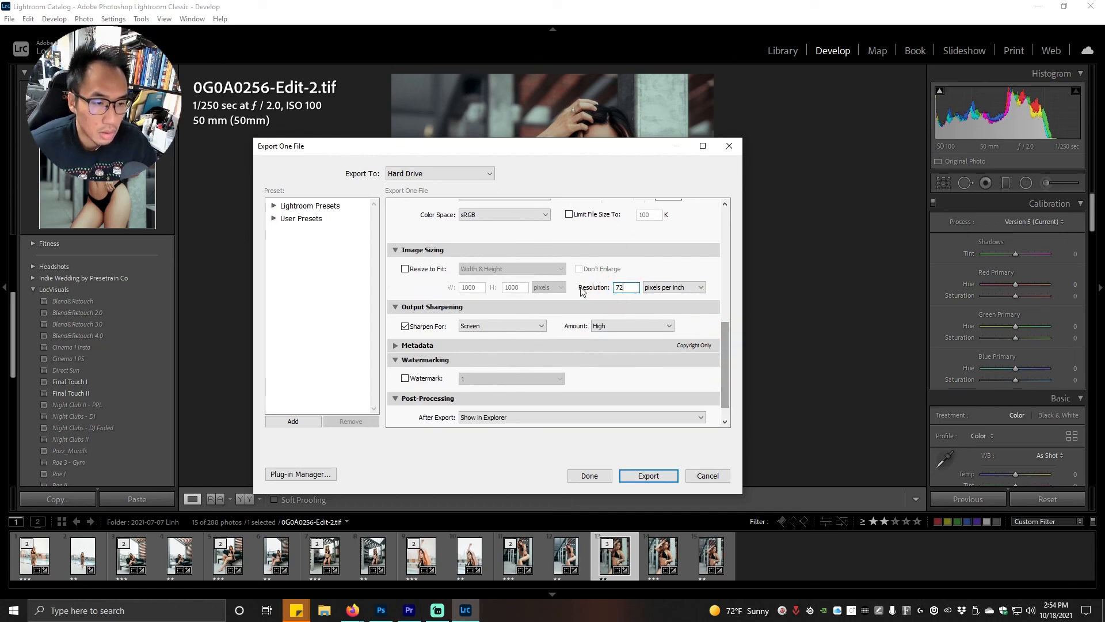
pyautogui.moveTo(727, 368); pyautogui.dragTo(727, 382)
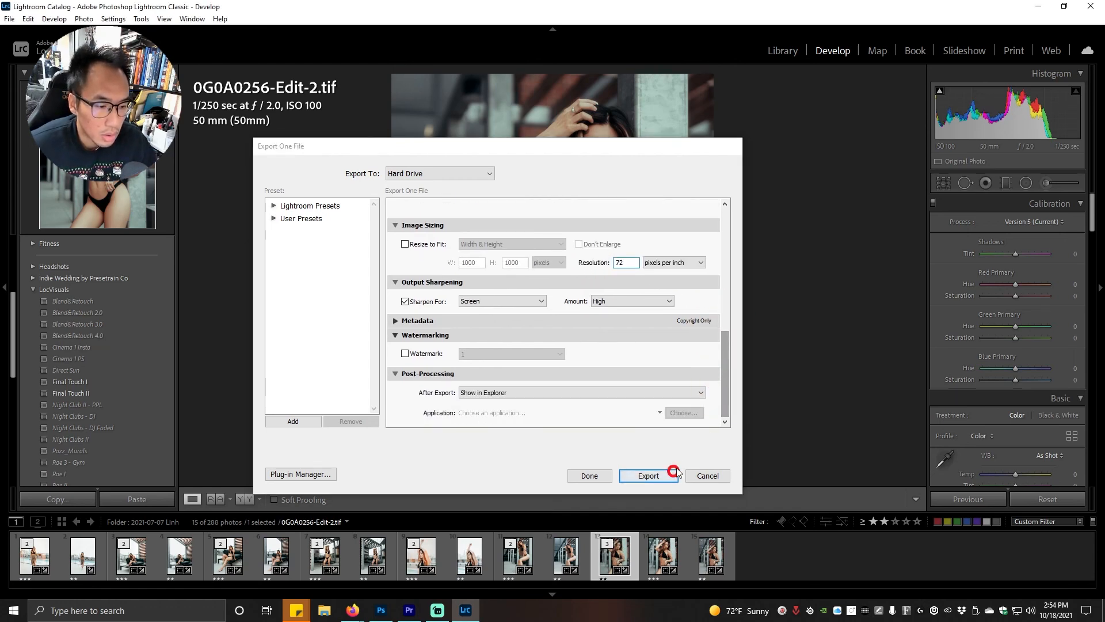
pyautogui.click(649, 475)
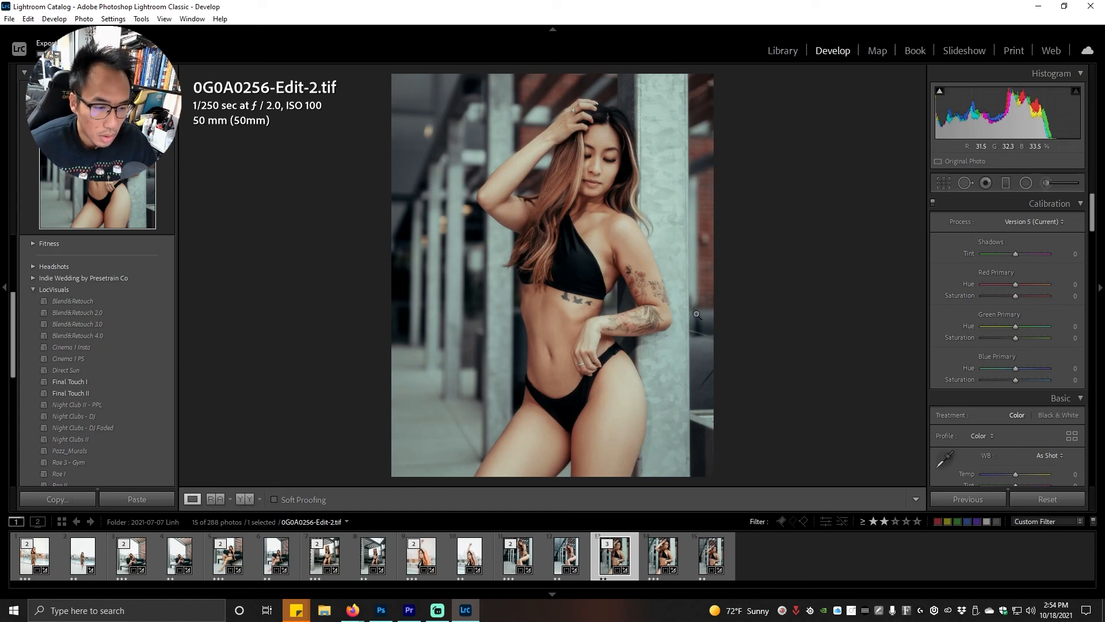